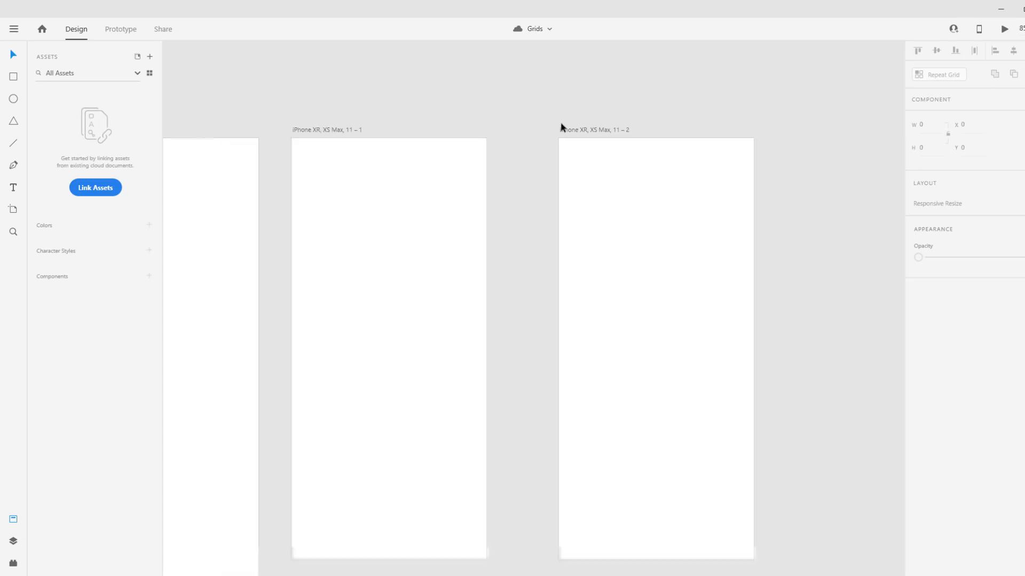
Step: Examine the column grids on the two iPhone artboards and the Web 1920 artboard
drag(524, 128, 510, 97)
click(490, 144)
scroll(490, 144, up, 2)
click(596, 86)
click(414, 146)
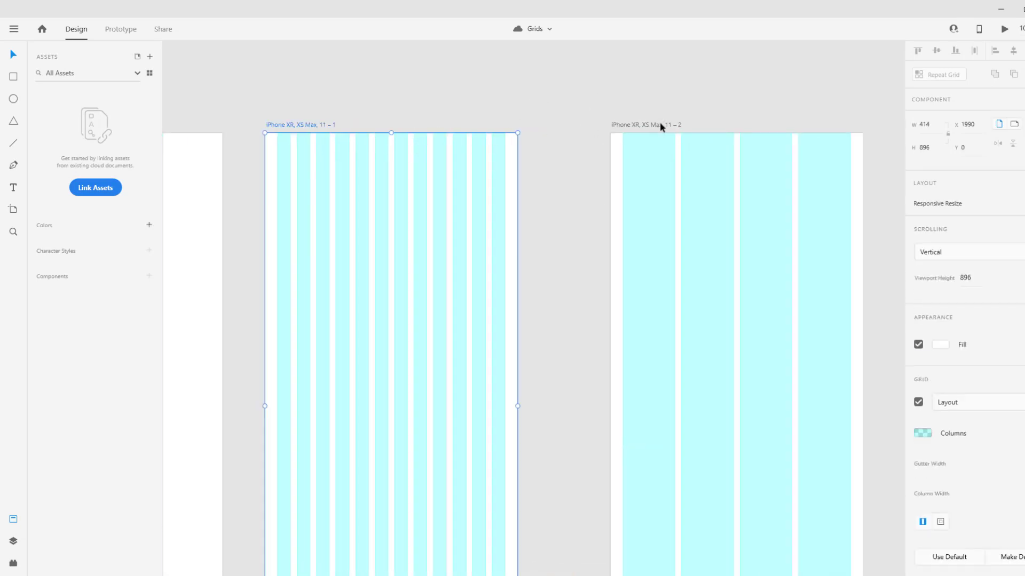
click(662, 126)
scroll(657, 139, down, 2)
drag(635, 174, 677, 179)
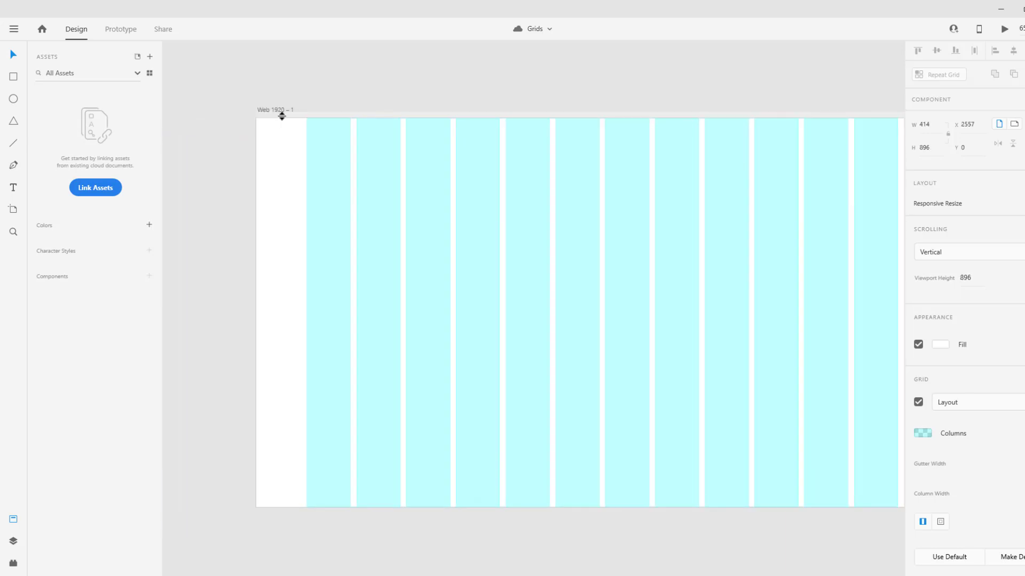
click(285, 111)
drag(587, 133, 358, 136)
drag(553, 135, 611, 134)
drag(749, 125, 633, 126)
drag(834, 141, 480, 159)
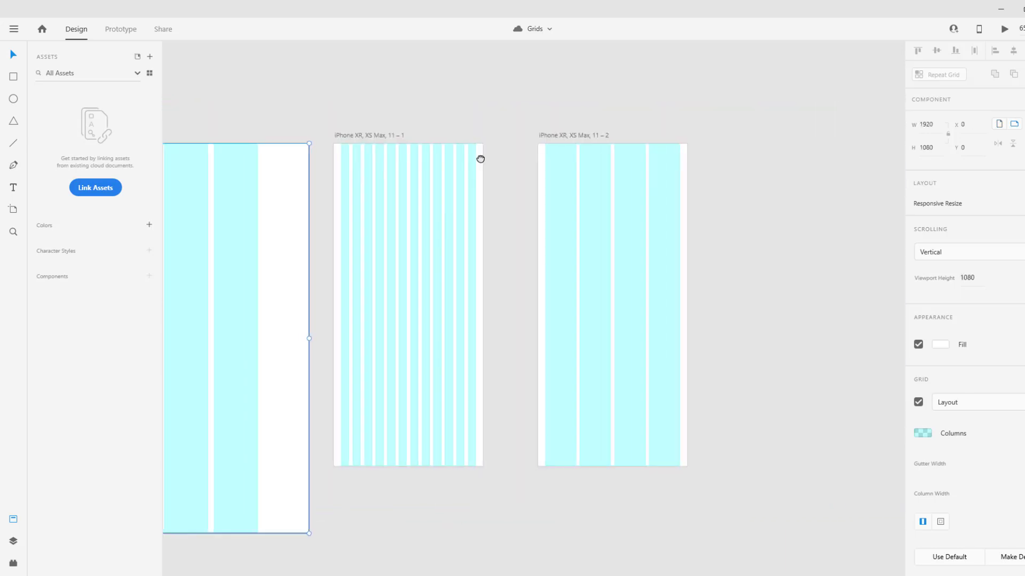
Step: Move the second iPhone artboard closer to the first one, to X 2444
scroll(376, 235, up, 3)
drag(485, 61, 586, 71)
drag(740, 77, 671, 79)
scroll(671, 79, down, 2)
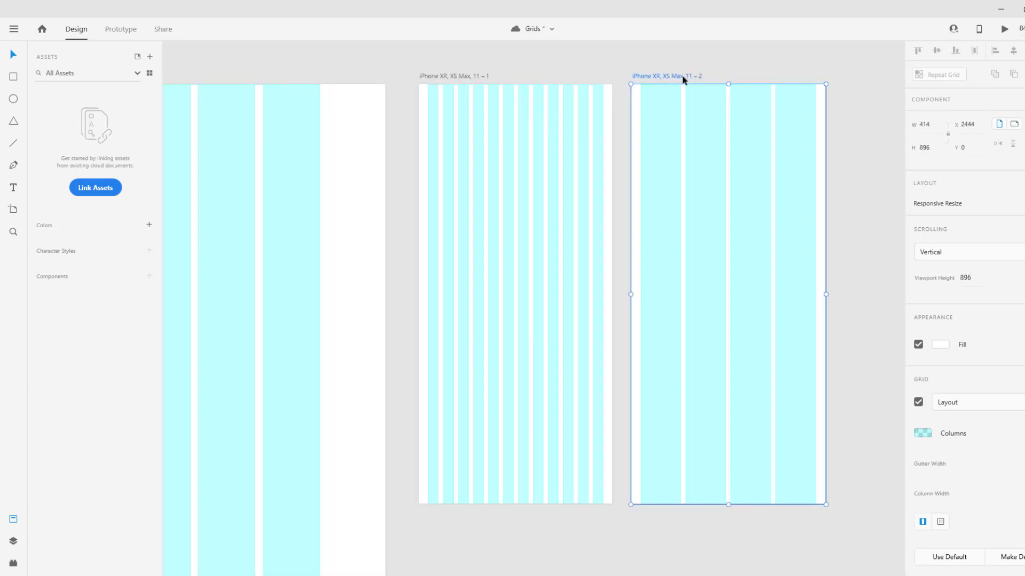
click(437, 78)
click(664, 78)
click(500, 206)
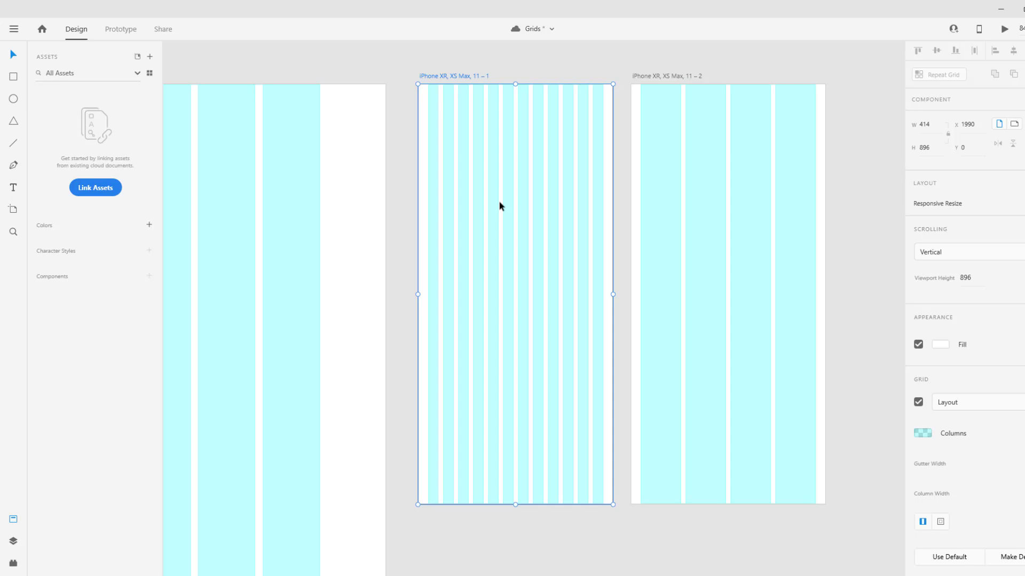
click(653, 78)
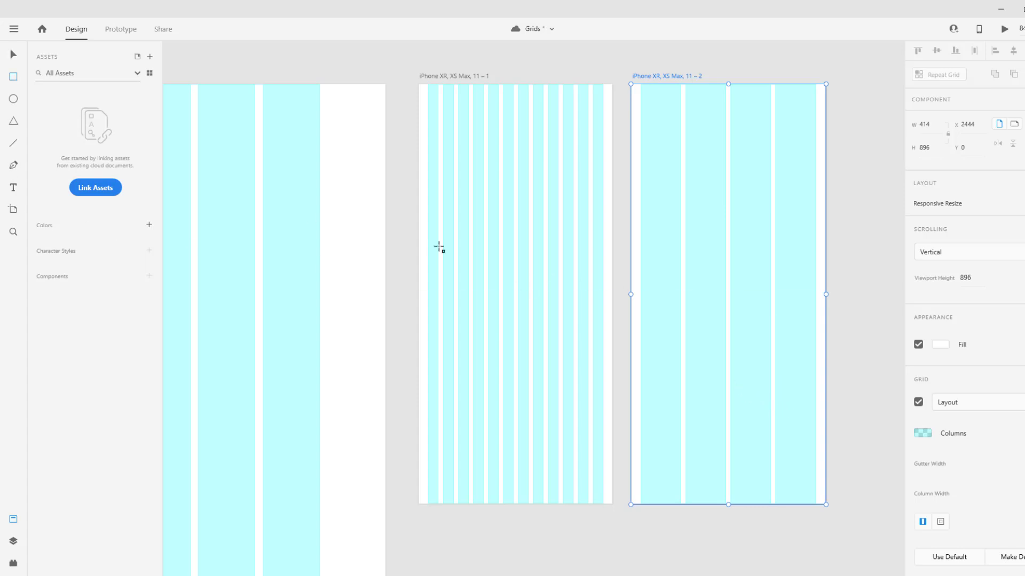
Step: Try a rectangle about 310 × 64 against the column grids of both iPhone artboards and delete it
drag(427, 242, 573, 272)
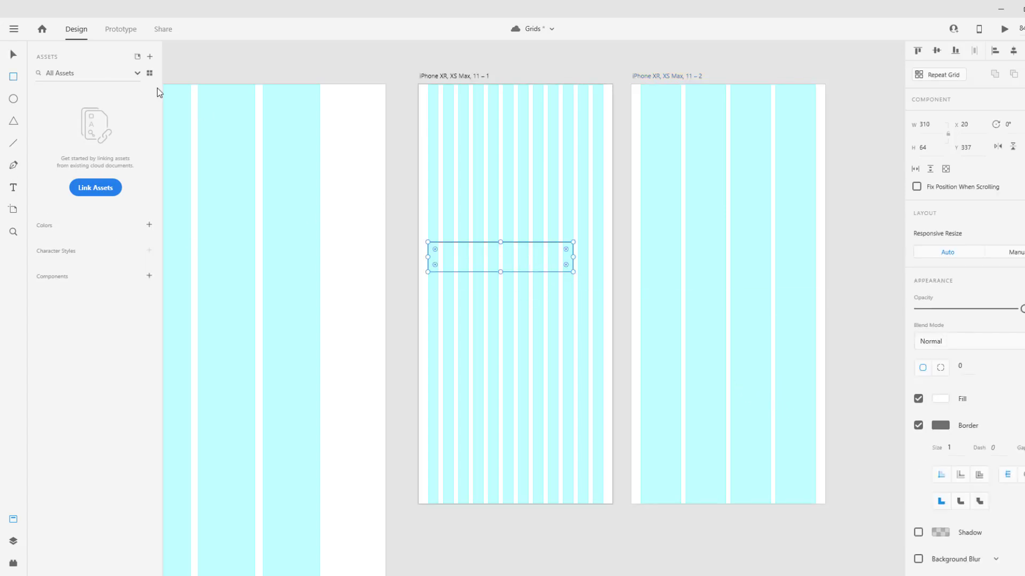
drag(498, 252, 710, 251)
drag(785, 256, 653, 266)
key(Delete)
click(547, 262)
drag(582, 257, 613, 257)
click(656, 75)
click(487, 260)
key(Delete)
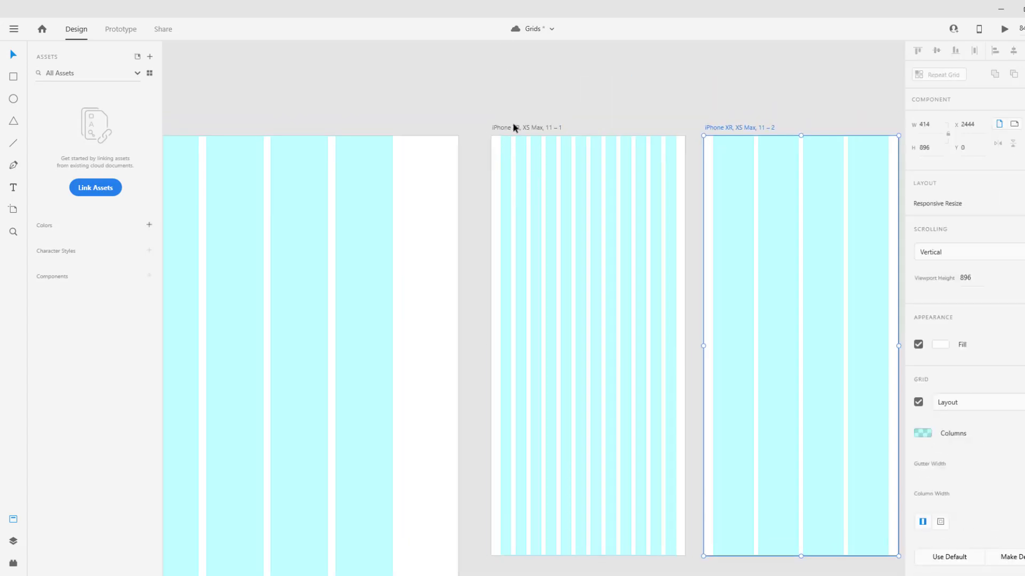
Step: Draw a rectangle about 182 × 45 across the last six columns near the top edge of the first iPhone artboard
click(515, 128)
scroll(565, 202, up, 3)
scroll(565, 190, down, 5)
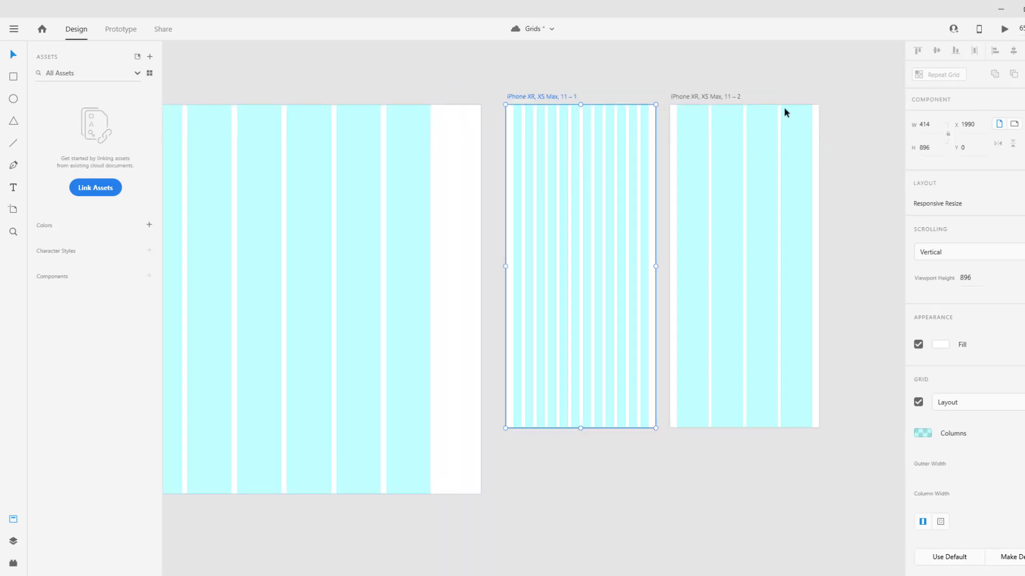
scroll(648, 118, up, 4)
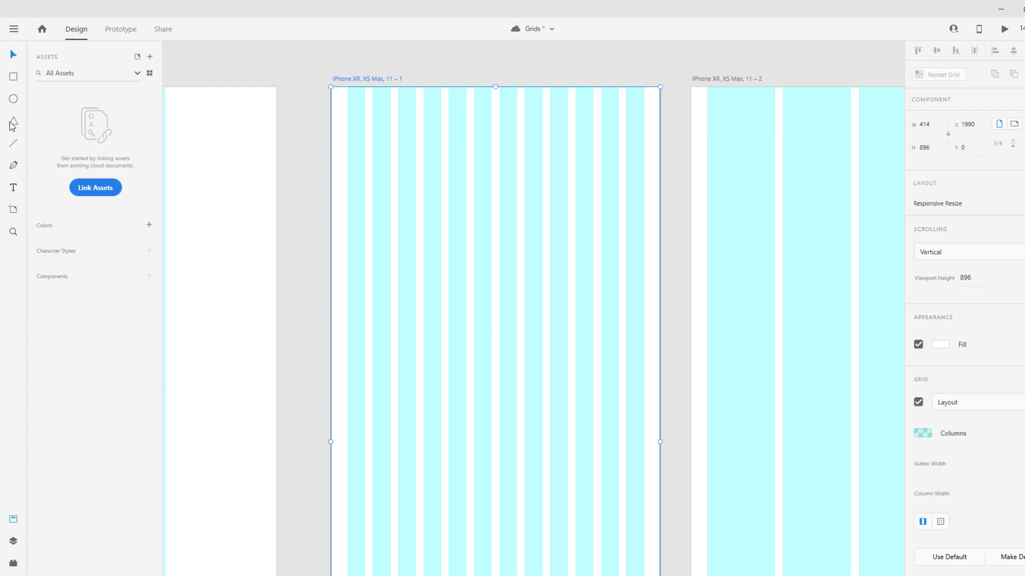
click(17, 76)
drag(499, 93, 643, 129)
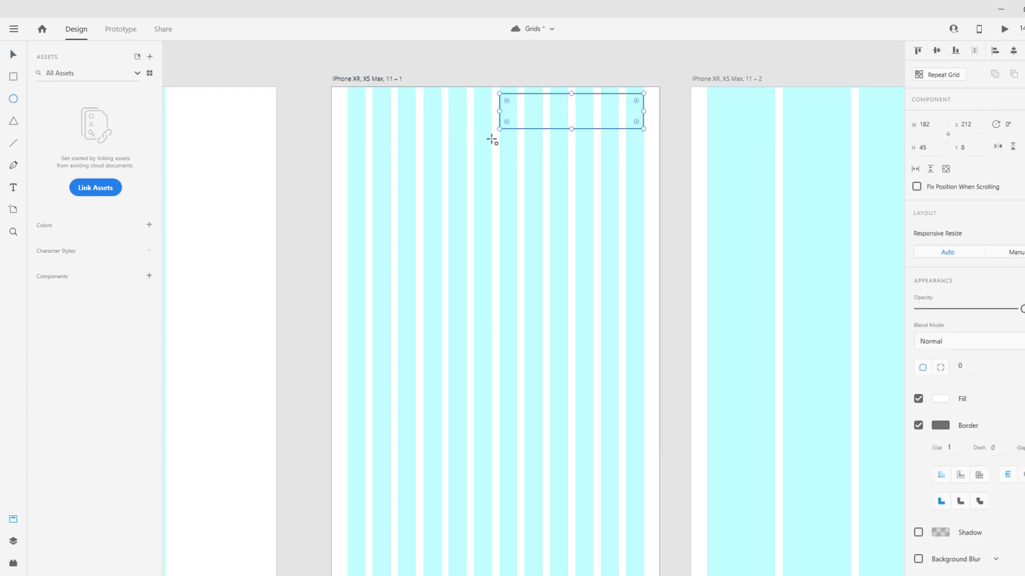
Step: Draw a circle about 32 × 32 inside the rectangle and duplicate it into a row of three ending at the last column's edge
drag(517, 102, 577, 107)
key(v)
drag(578, 109, 621, 111)
shift+click(570, 111)
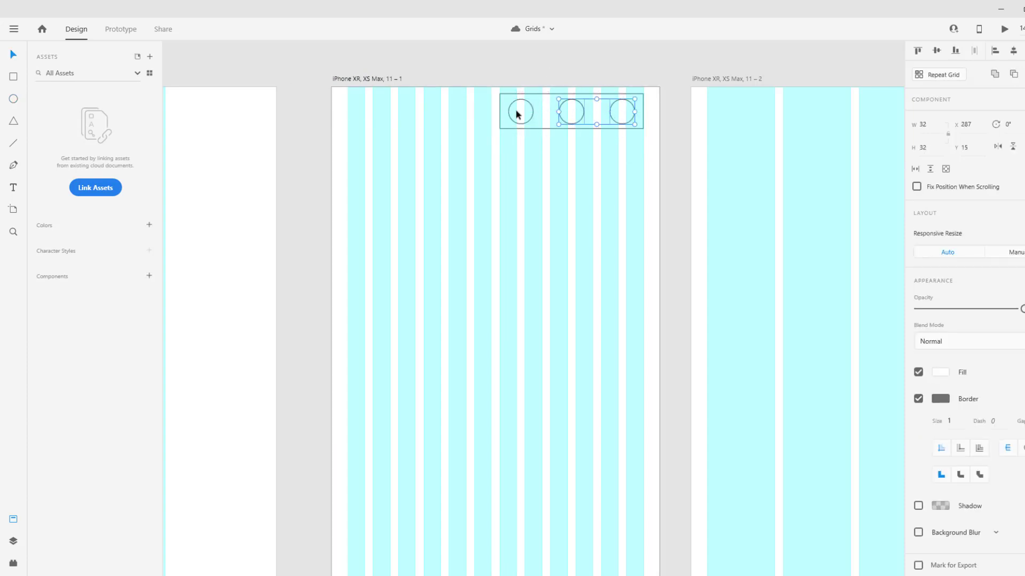
shift+click(533, 113)
drag(516, 113, 526, 111)
drag(636, 111, 644, 112)
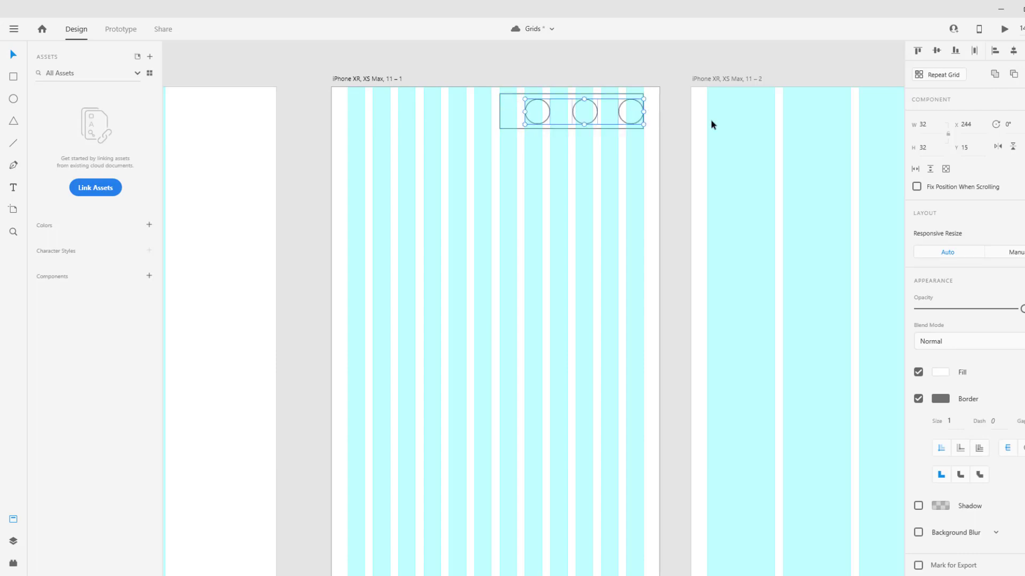
Step: Copy the three circles to the second iPhone artboard and arrange them in a tighter row ending at its last column's edge
click(996, 51)
key(ctrl+x)
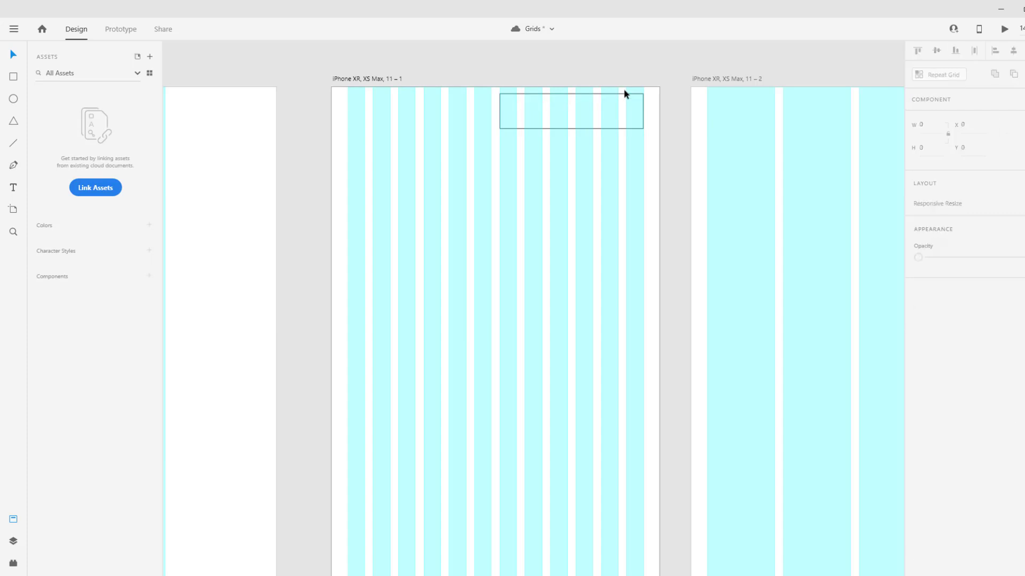
key(ctrl+z)
drag(889, 115, 543, 112)
click(560, 117)
key(ctrl+v)
click(608, 113)
drag(605, 108, 558, 119)
shift+click(590, 120)
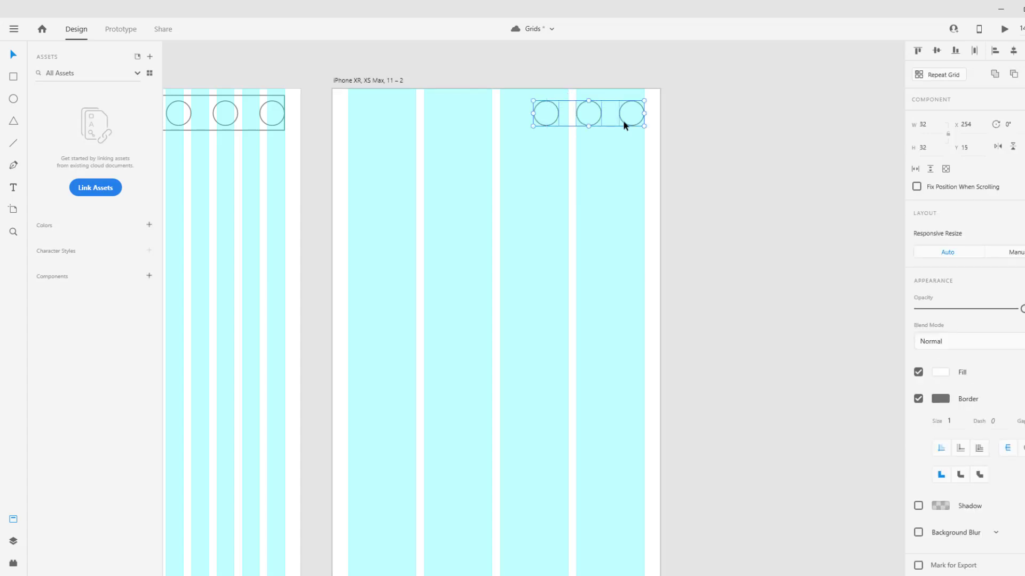
Step: Delete the circles and the rectangle from both iPhone artboards
scroll(624, 125, down, 3)
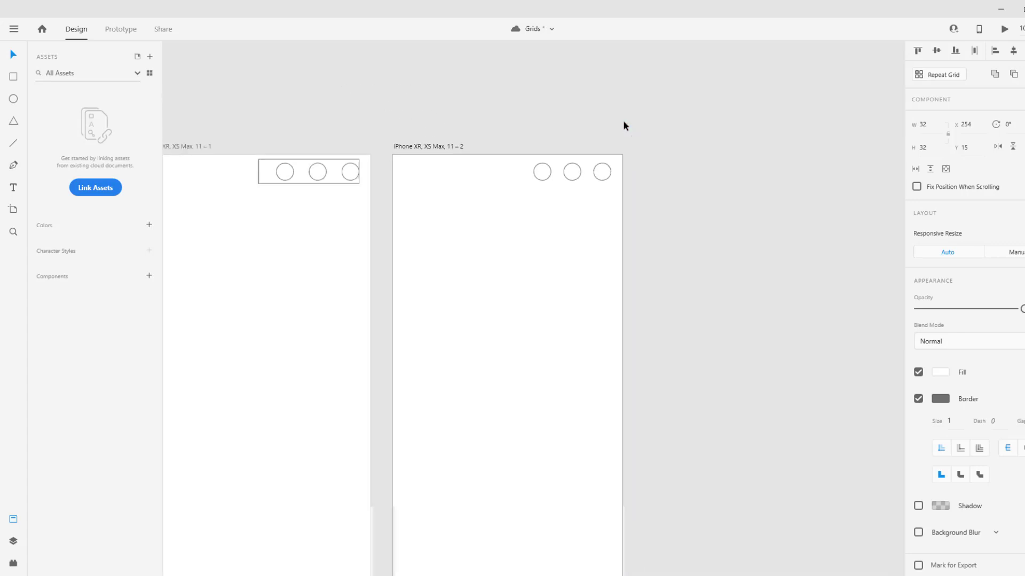
drag(622, 126, 776, 144)
scroll(776, 148, down, 2)
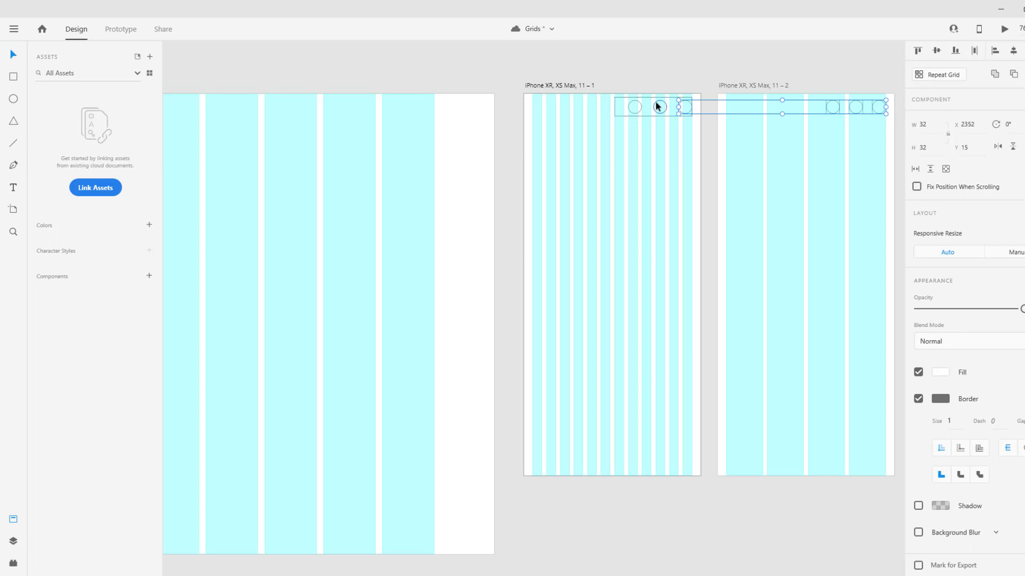
drag(286, 141, 596, 121)
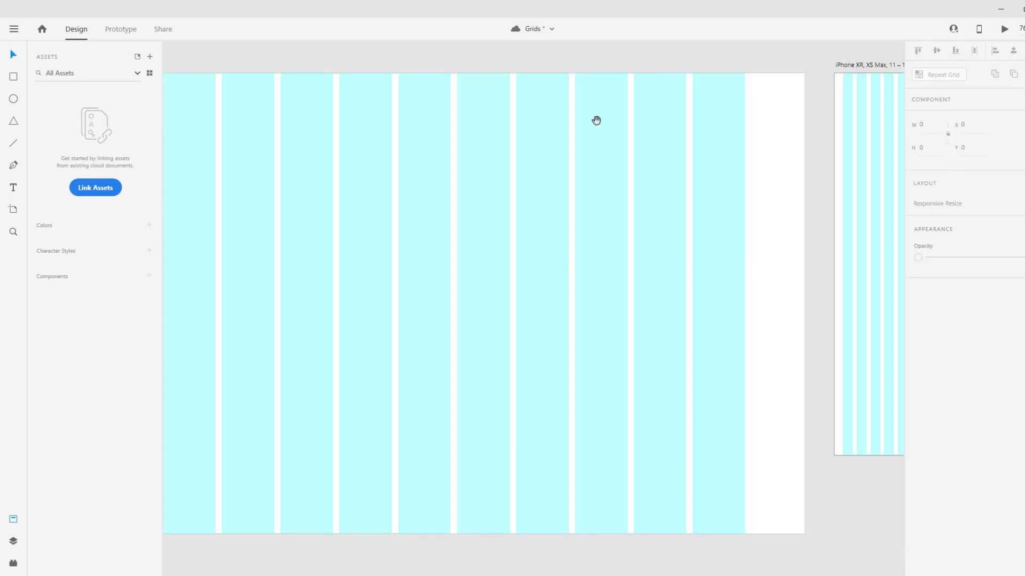
Step: Draw a rectangle spanning the first three columns of the Web 1920 artboard and duplicate it onto the next three columns
scroll(596, 121, down, 1)
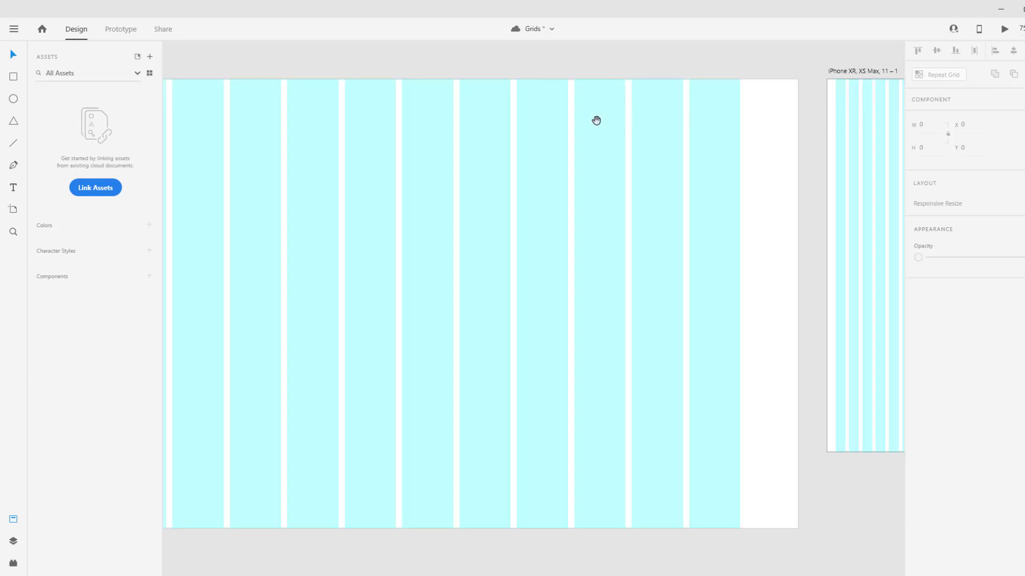
scroll(596, 121, right, 10)
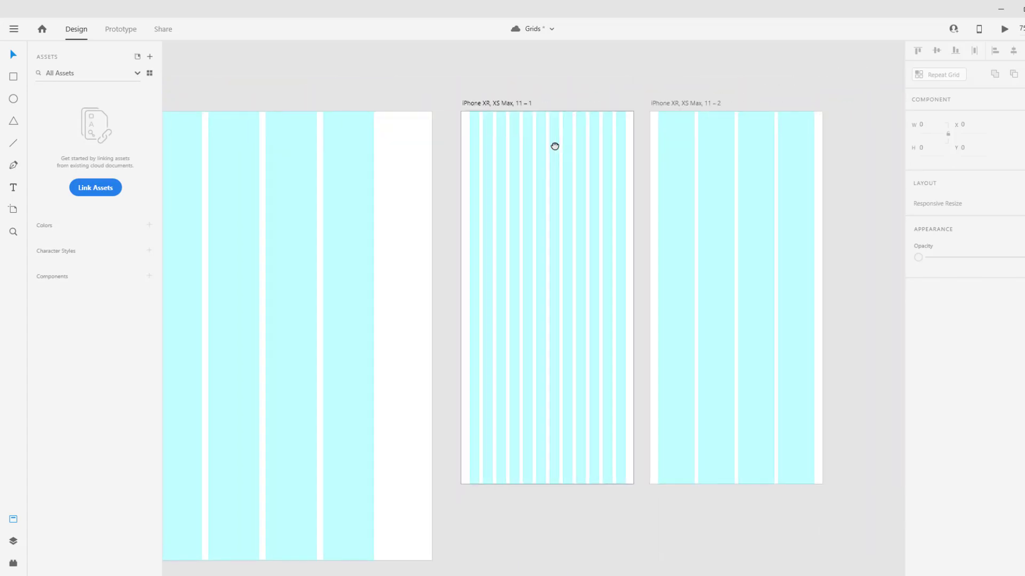
scroll(553, 147, left, 4)
scroll(700, 111, left, 11)
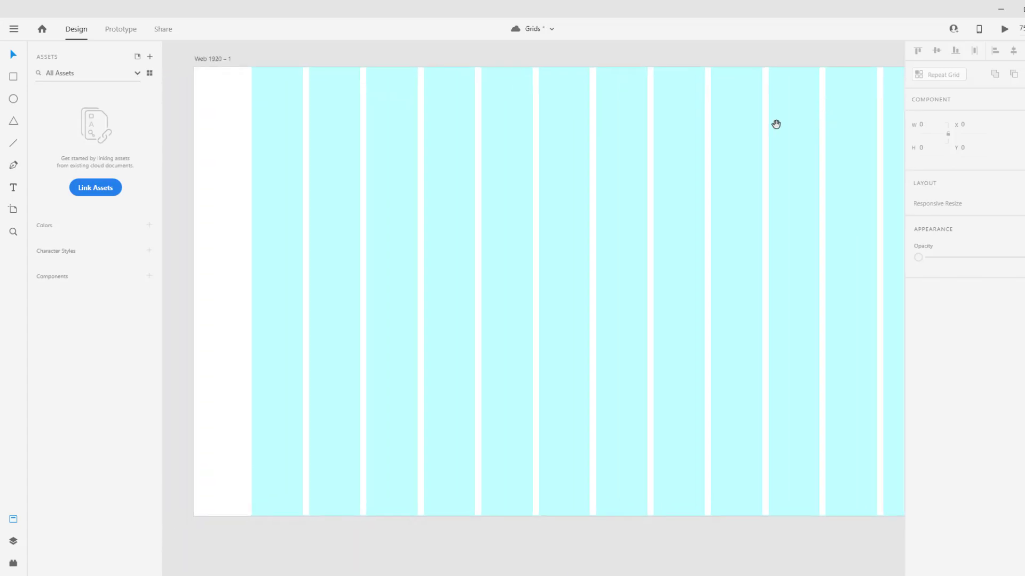
click(220, 92)
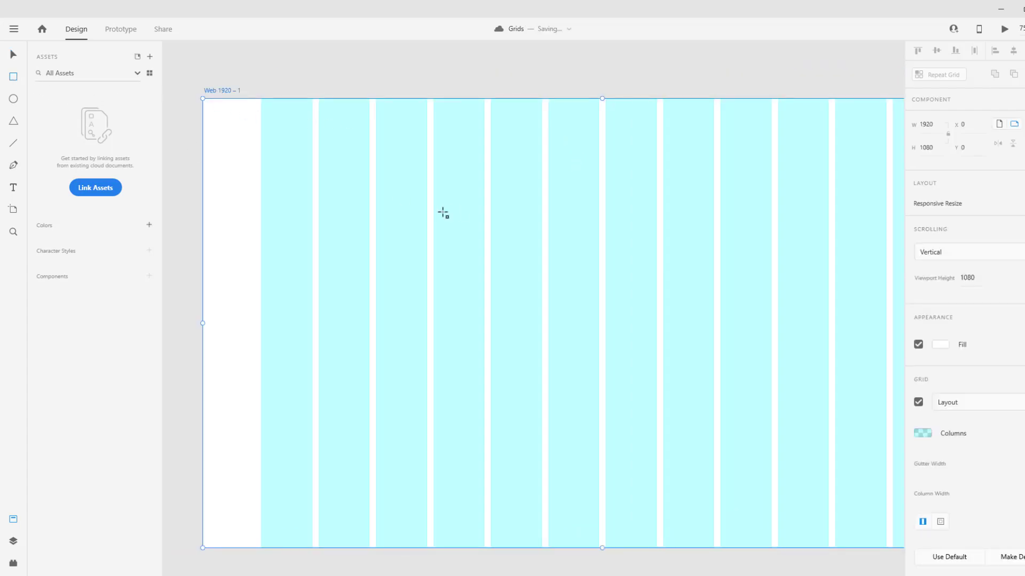
mouse_move(274, 188)
mouse_down()
mouse_move(400, 359)
mouse_move(428, 345)
mouse_move(427, 328)
mouse_up()
drag(294, 252, 508, 237)
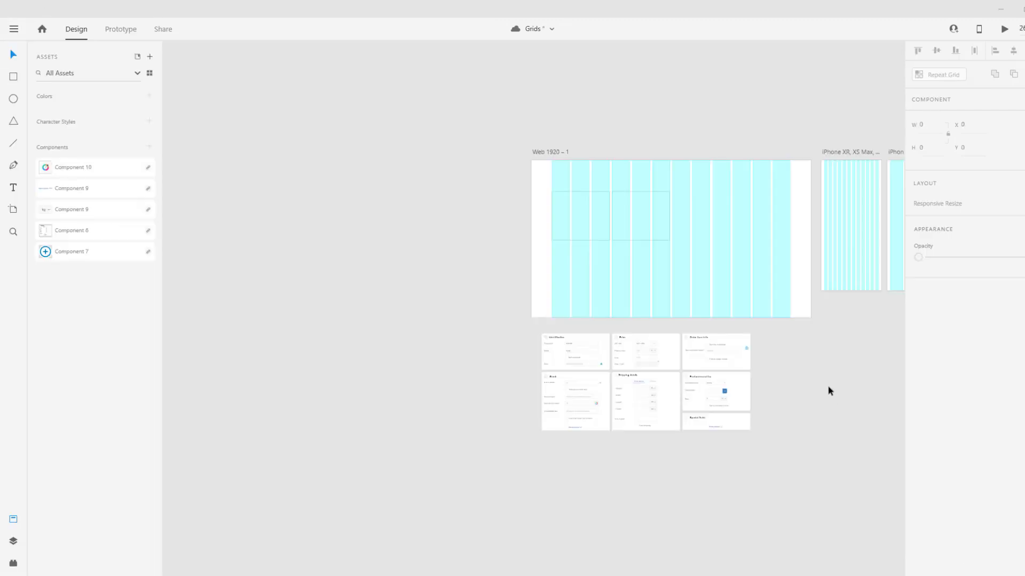
Step: Move the complete Identification card from the form cards below onto the Web 1920 artboard
scroll(796, 359, up, 5)
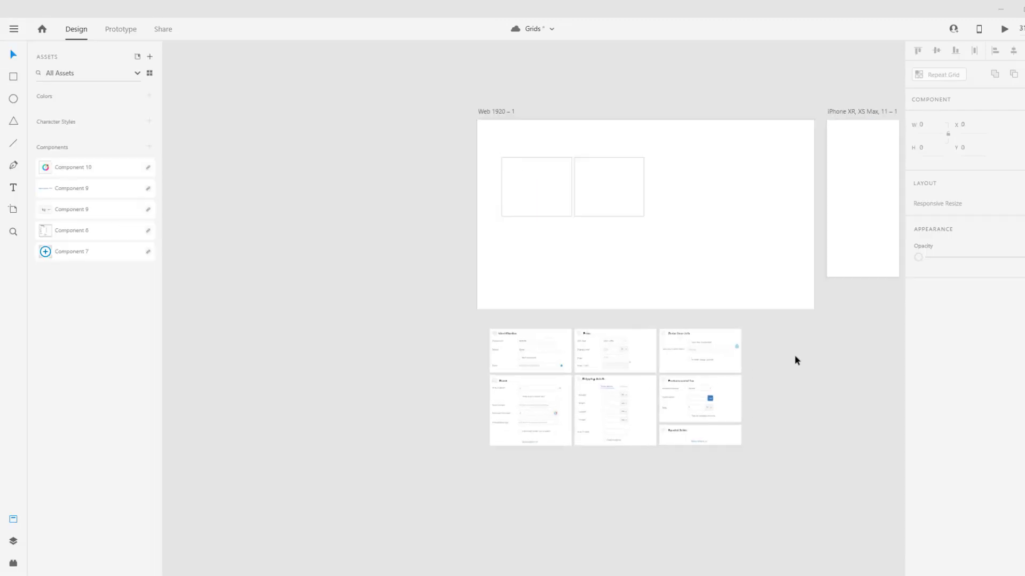
drag(728, 357, 840, 392)
drag(787, 341, 855, 373)
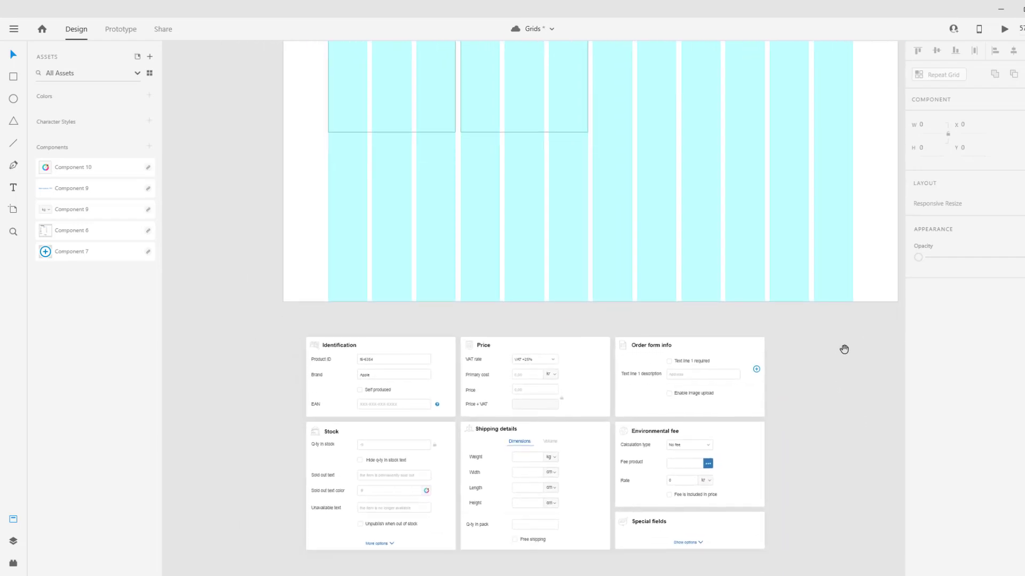
drag(282, 327, 443, 417)
drag(443, 400, 478, 241)
scroll(481, 198, up, 5)
Step: Delete the two rectangles from the Web 1920 artboard and make its grid column color more transparent
click(432, 191)
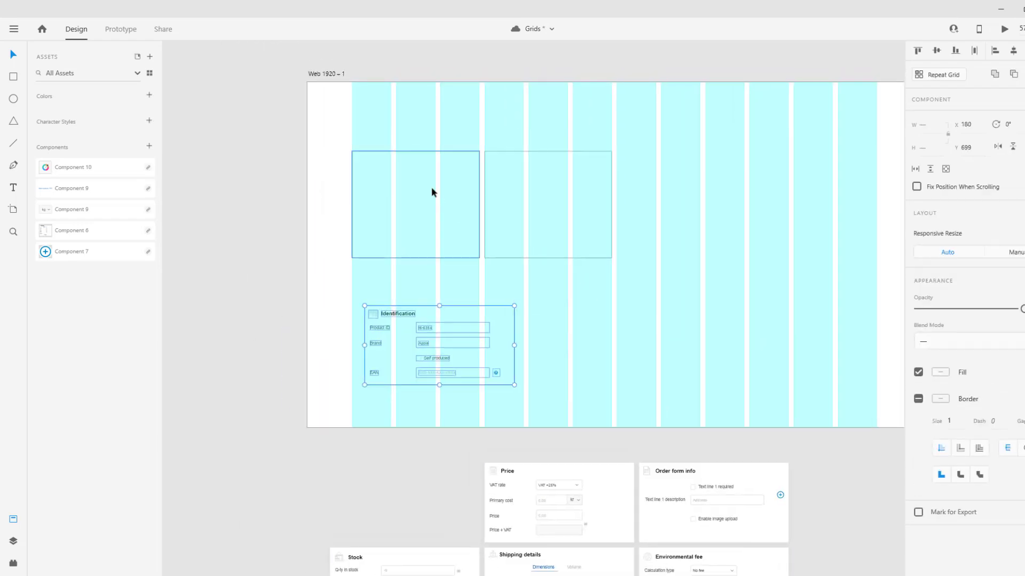
key(Escape)
click(922, 433)
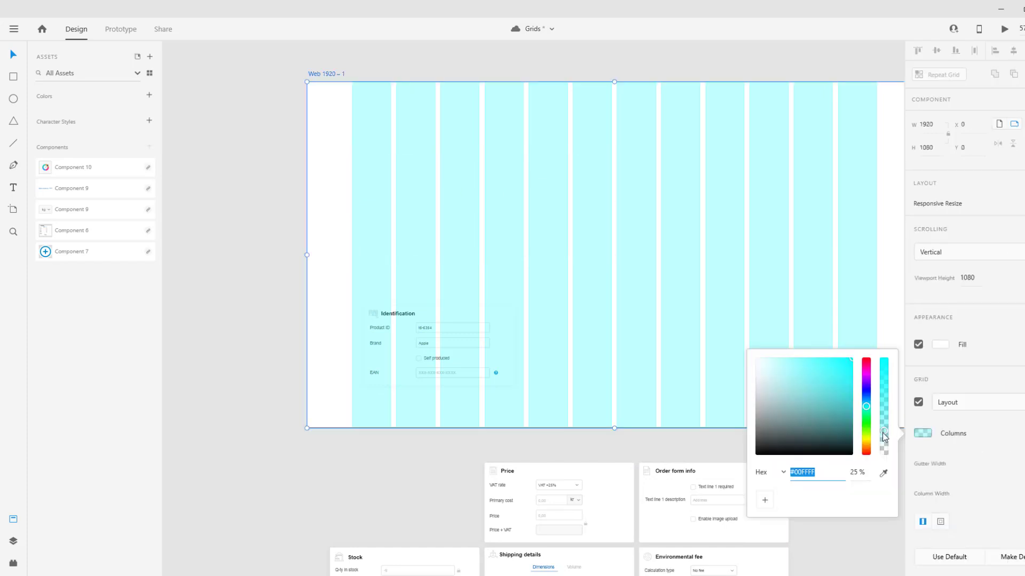
drag(884, 435, 885, 451)
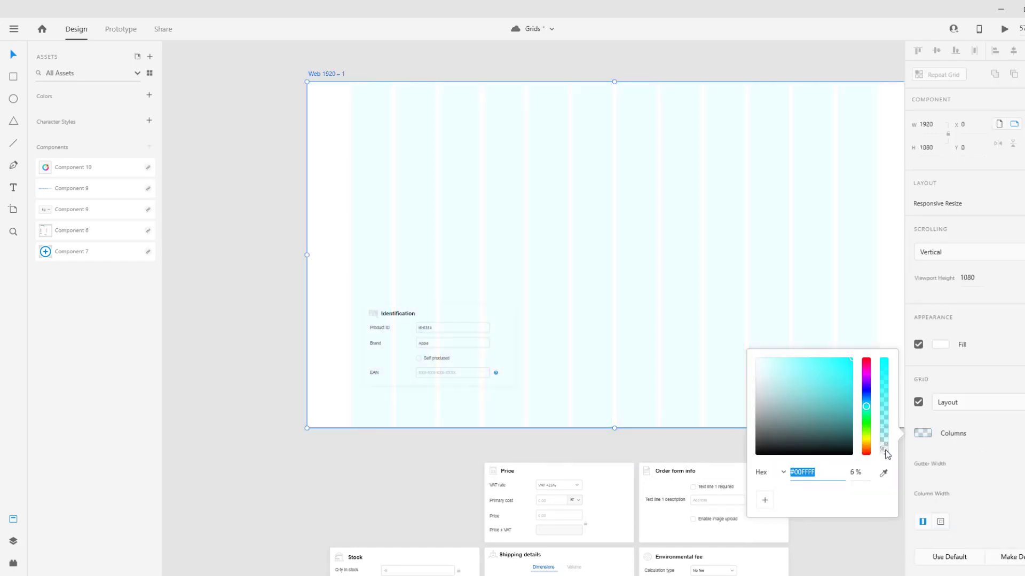
drag(887, 454, 888, 448)
Step: Align the Identification card with the first grid column at X 140, Y 110, and duplicate it around the artboard to make six cards
click(437, 341)
scroll(592, 196, up, 2)
scroll(530, 348, up, 2)
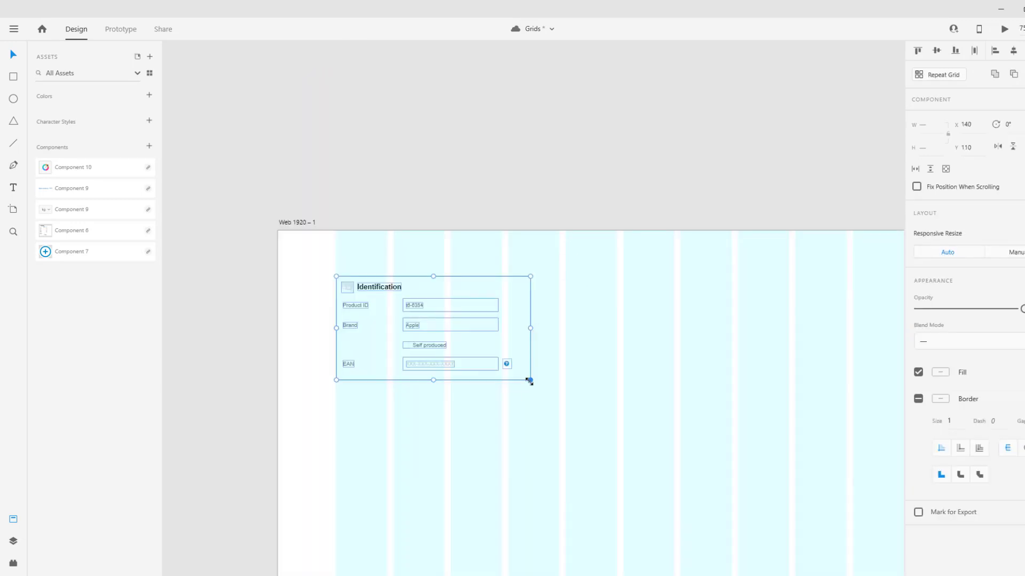
scroll(549, 389, down, 3)
drag(427, 229, 686, 81)
scroll(633, 113, up, 5)
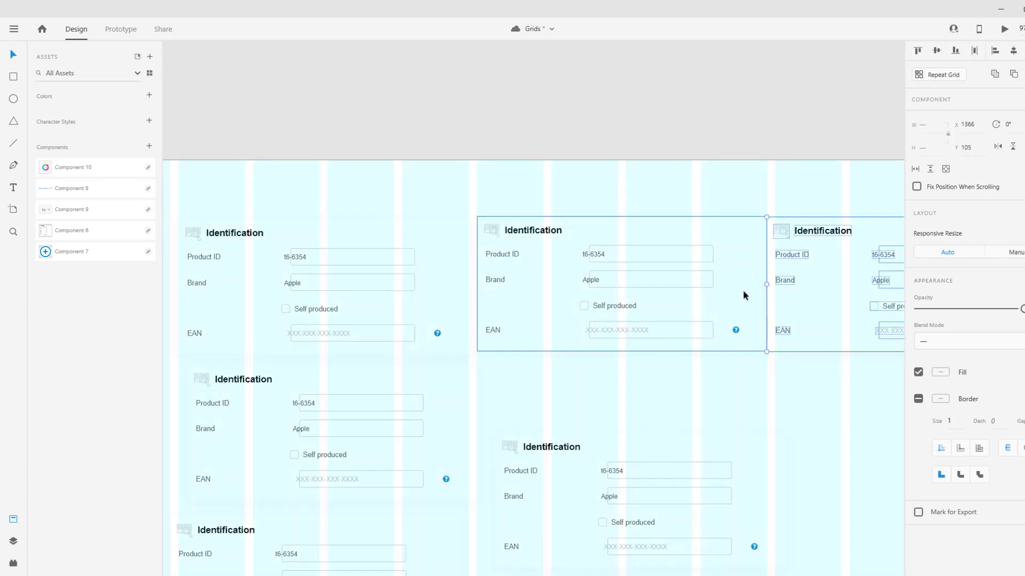
Step: Hide the layout grid and deselect the cards
key(ctrl+shift+apostrophe)
key(Escape)
scroll(414, 409, down, 3)
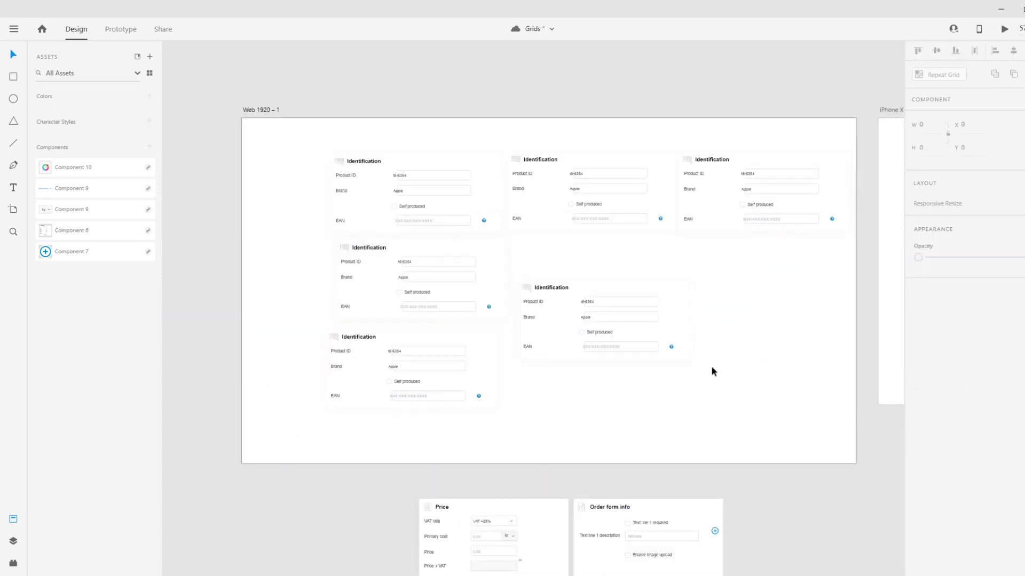
Step: Move the second-row middle Identification card up to X 846, Y 372, and nudge the card beside it under the top row
click(576, 363)
drag(577, 363, 570, 322)
scroll(458, 268, up, 1)
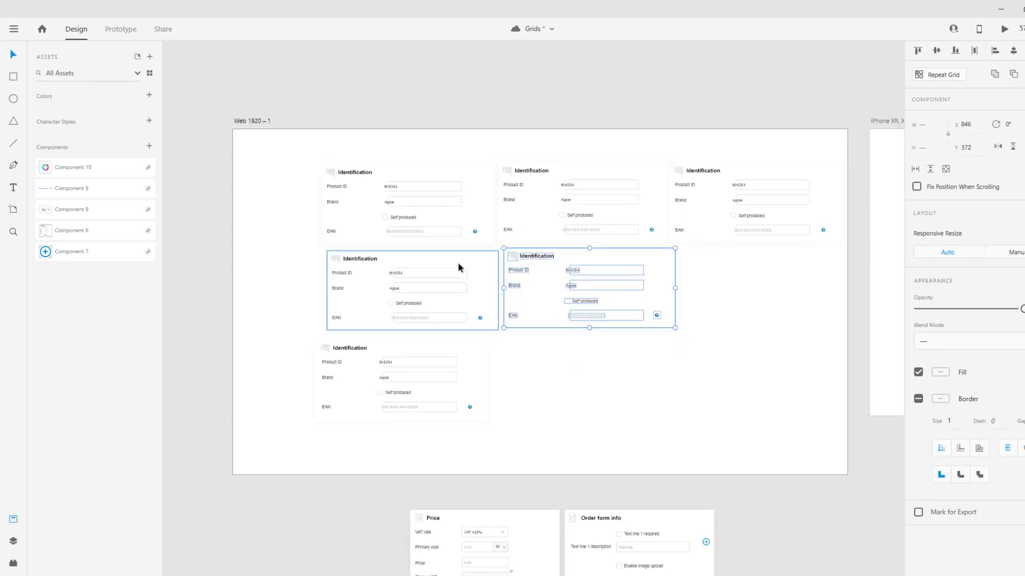
scroll(458, 268, up, 3)
drag(479, 279, 491, 282)
click(632, 411)
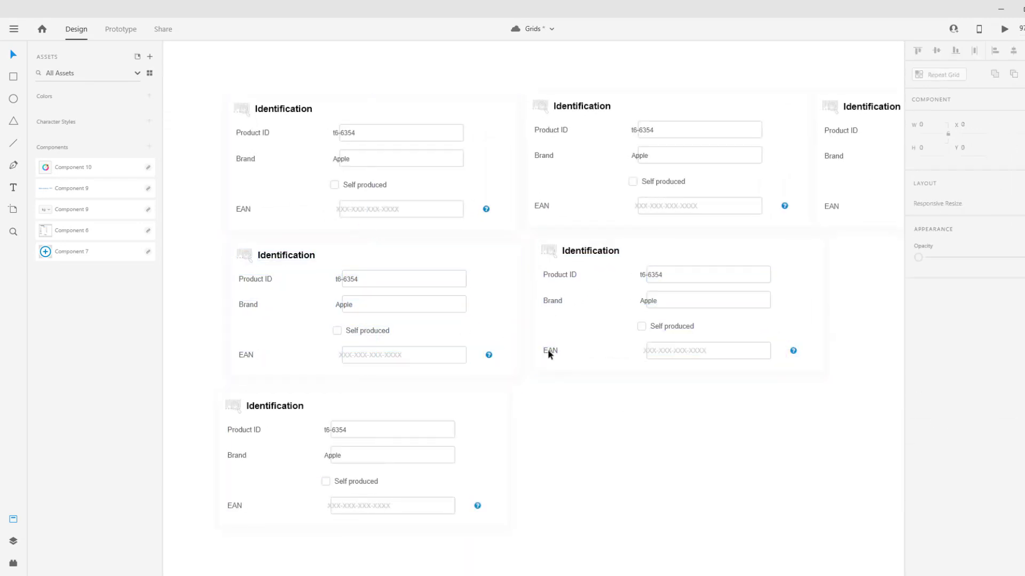
Step: Select the Identification card on the non-variable product artboard and show the layout grids
drag(850, 392, 545, 251)
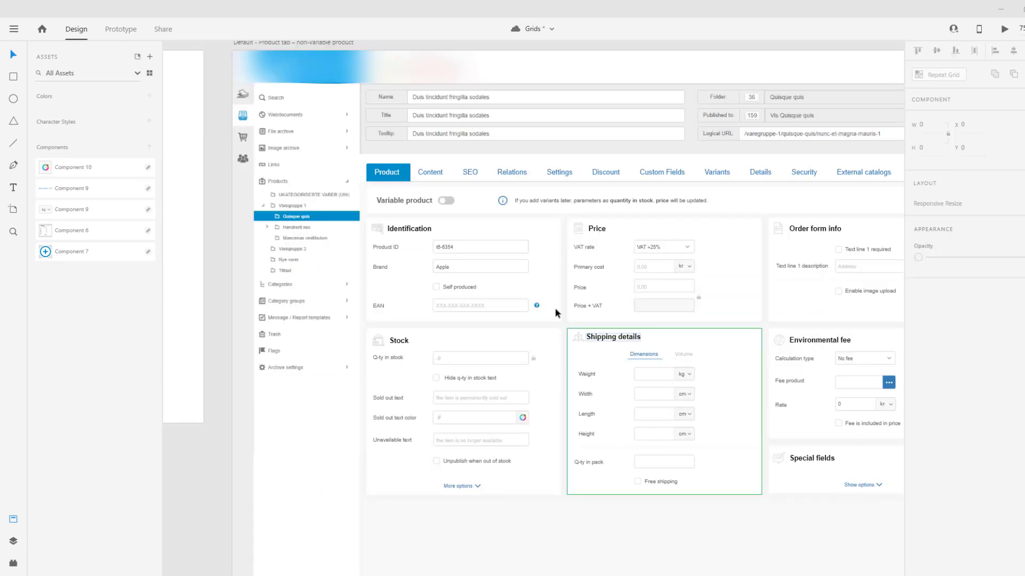
click(488, 290)
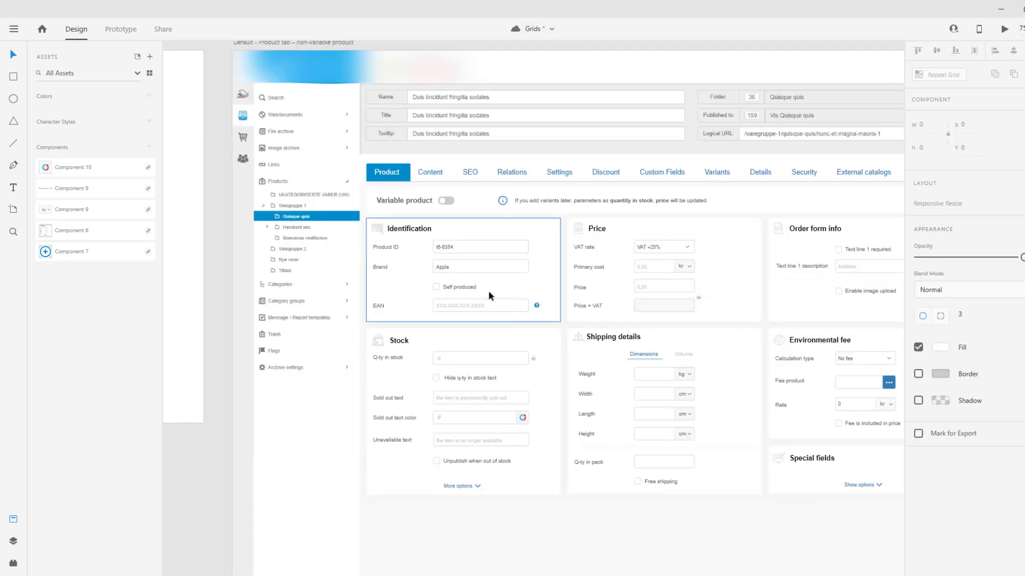
key(ctrl+shift+apostrophe)
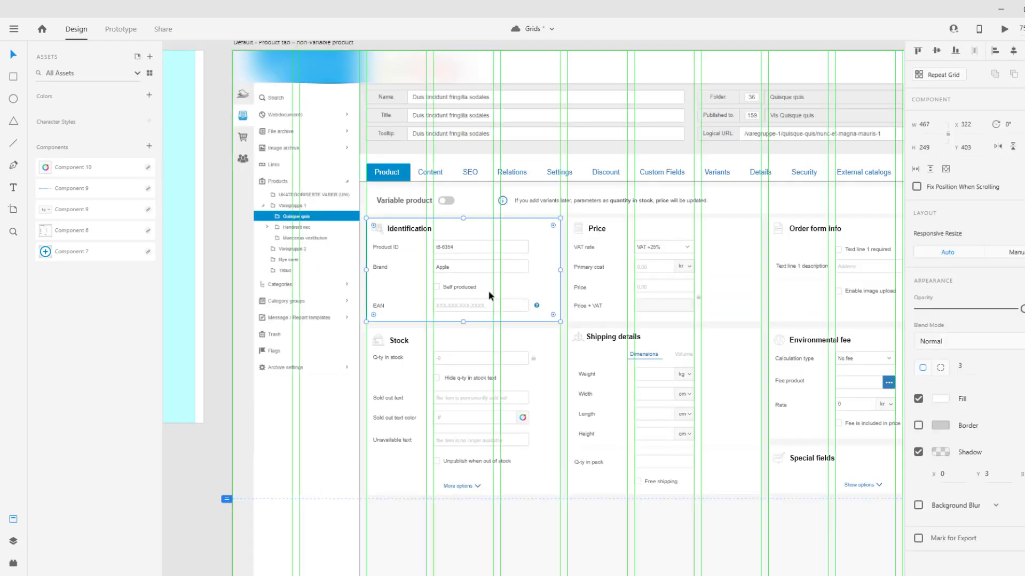
Step: Examine how the Identification card and the header fields on the product artboard line up with the grid columns
drag(576, 285, 558, 211)
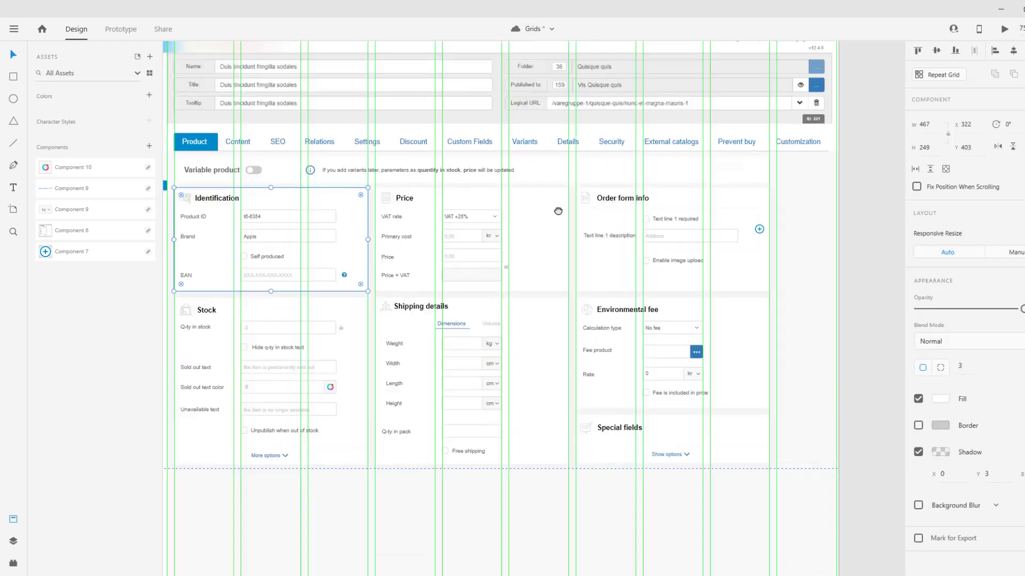
scroll(558, 211, left, 10)
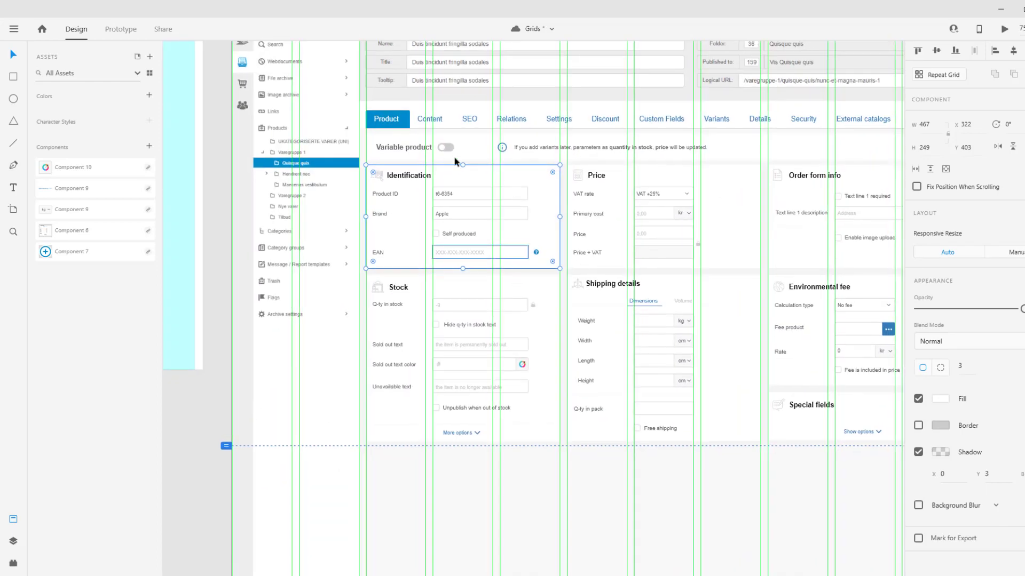
scroll(599, 229, right, 2)
scroll(600, 229, up, 1)
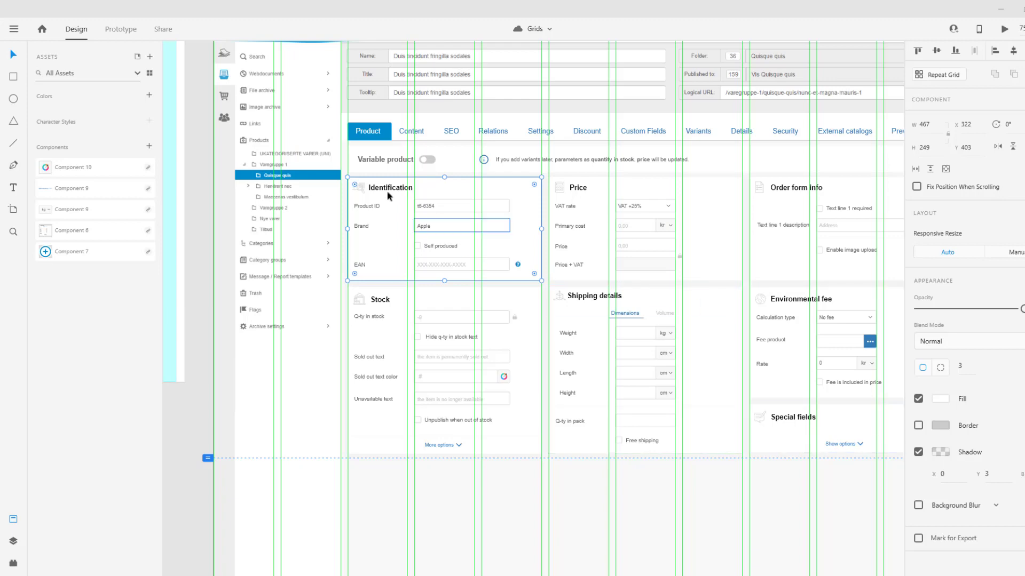
scroll(347, 184, up, 3)
scroll(349, 198, down, 3)
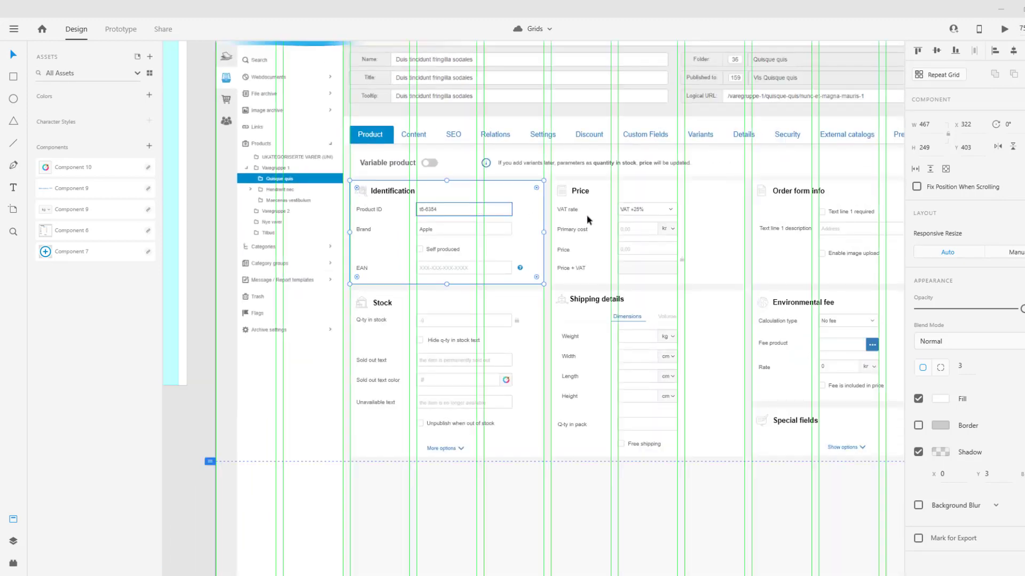
Step: Select the Order form info card and examine how the product artboard's side menu and remaining cards follow the column grid
click(768, 229)
drag(875, 235, 805, 231)
drag(511, 209, 664, 227)
scroll(309, 213, left, 3)
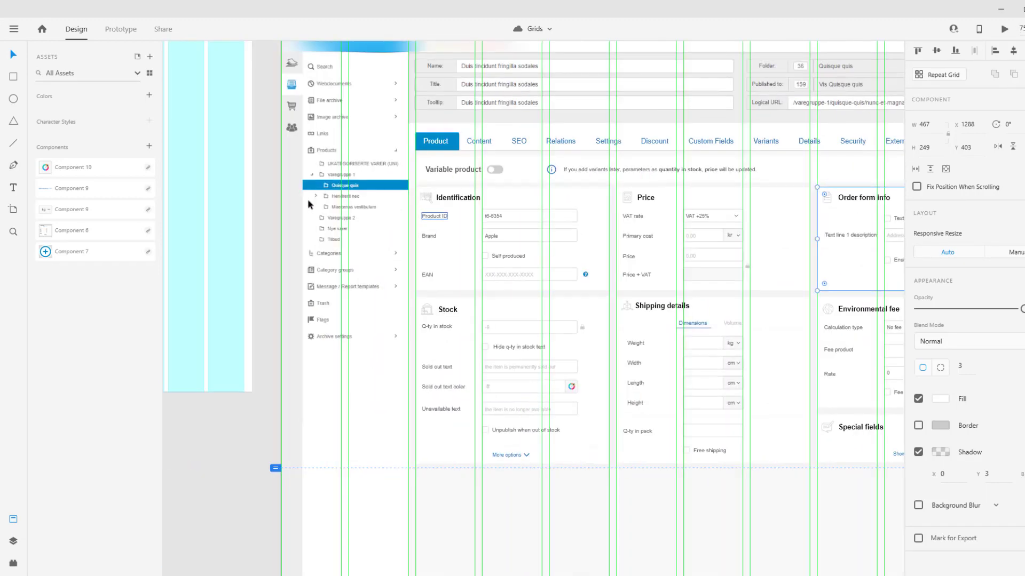
scroll(309, 233, right, 4)
scroll(262, 314, down, 1)
scroll(263, 314, left, 1)
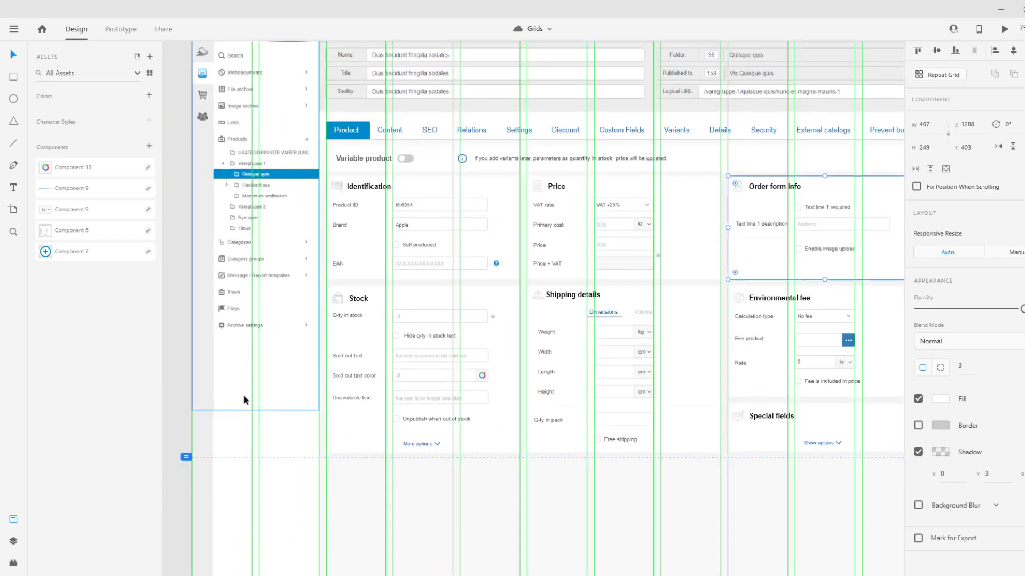
scroll(246, 390, right, 3)
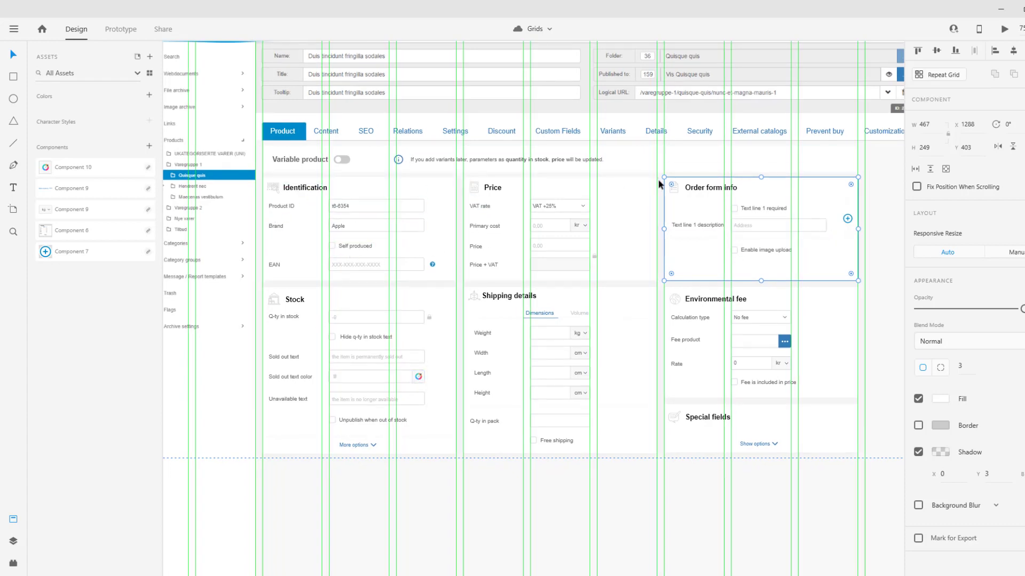
scroll(475, 192, up, 2)
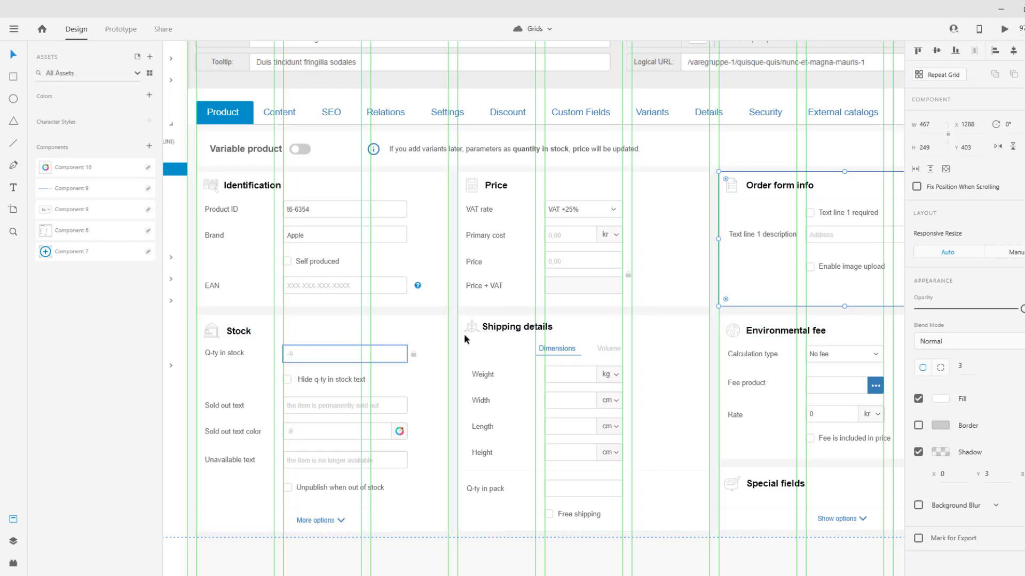
scroll(794, 373, down, 1)
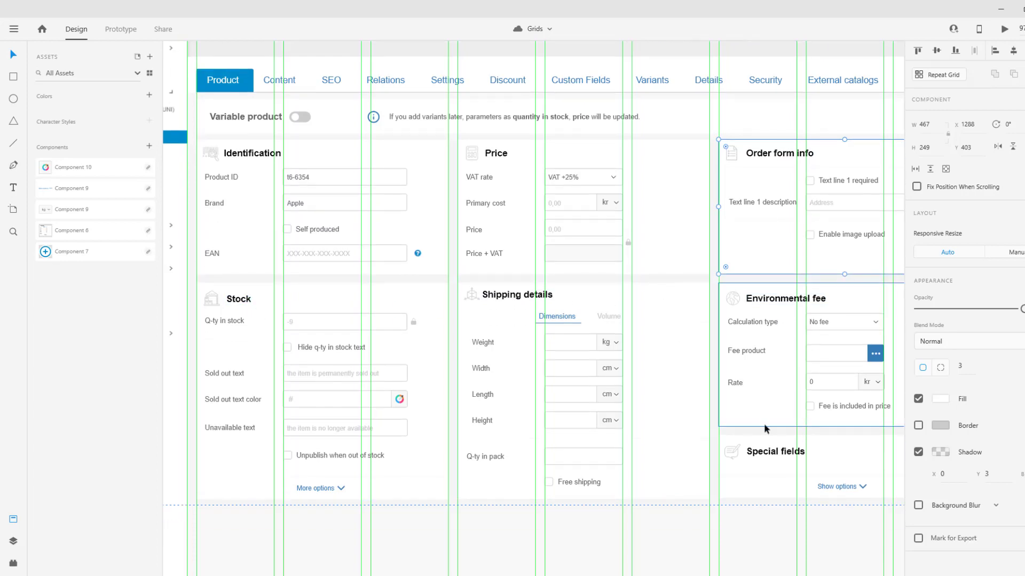
Step: Delete all the Identification cards from the Web 1920 – 1 artboard
ctrl+scroll(698, 275, down, 3)
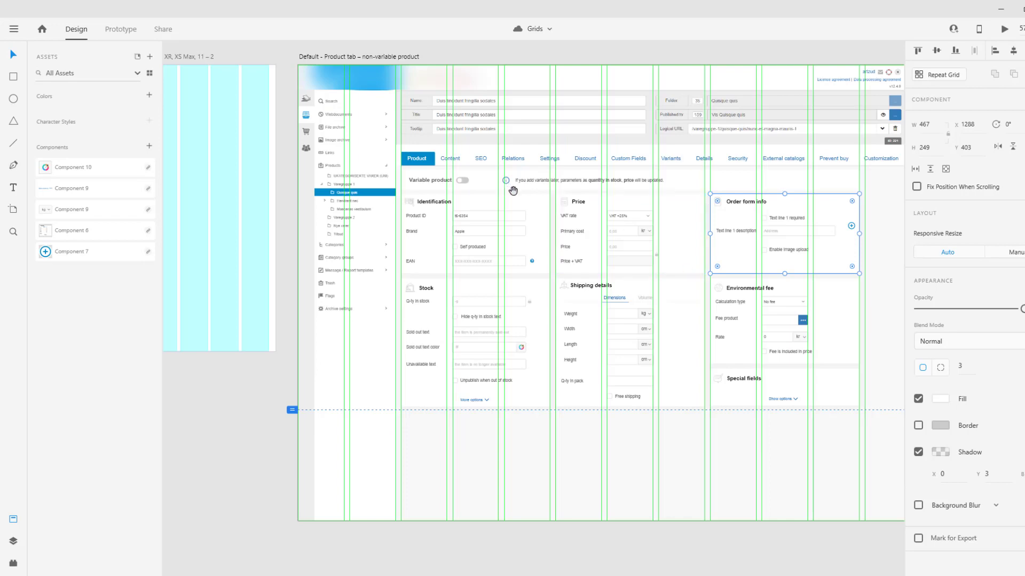
scroll(554, 191, left, 15)
scroll(666, 216, left, 5)
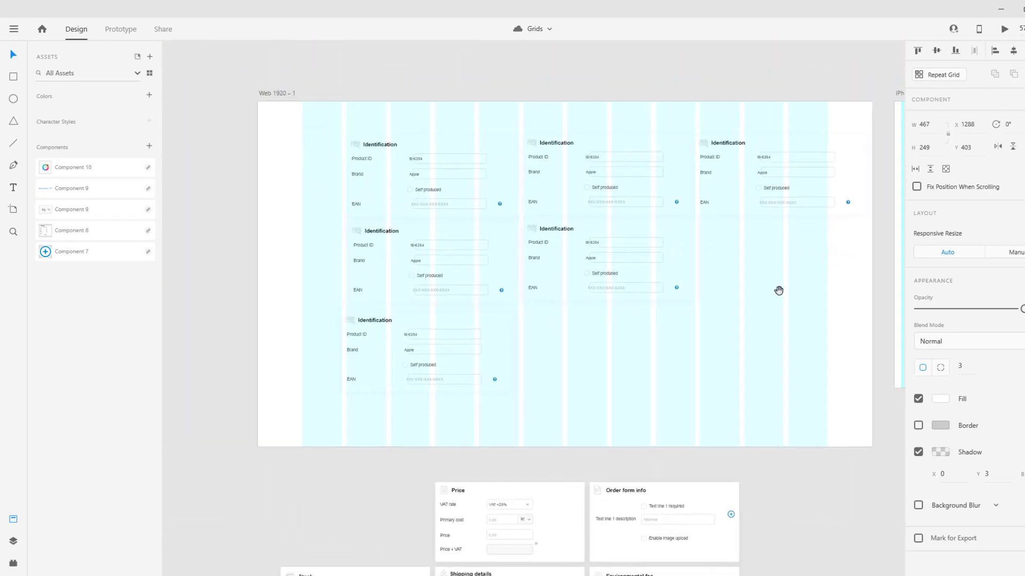
drag(870, 395, 349, 128)
key(Delete)
scroll(639, 201, left, 3)
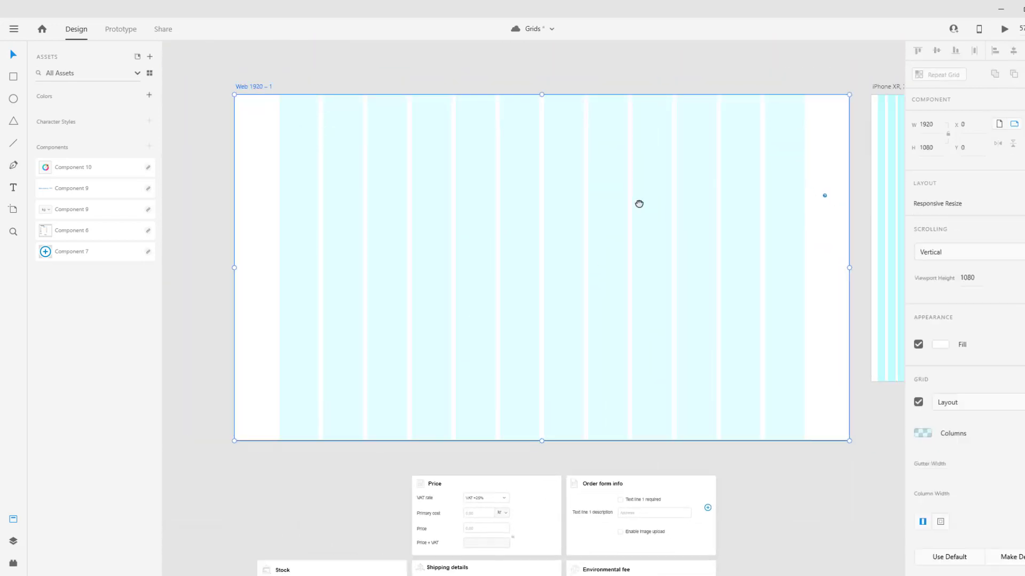
click(763, 235)
key(Delete)
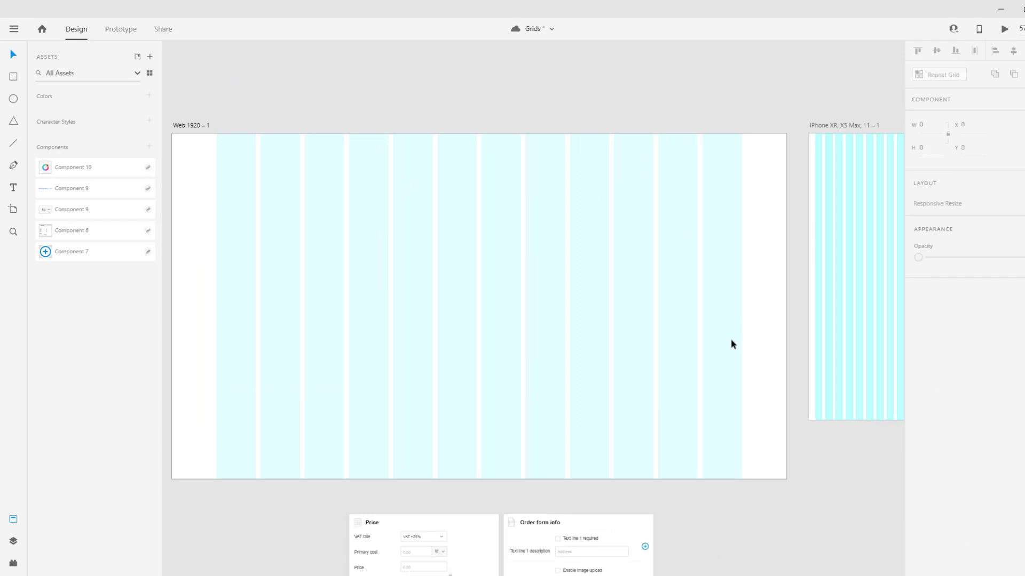
Step: Examine the gutter between the Identification and Price cards up close on the product artboard
scroll(763, 253, up, 2)
scroll(750, 273, down, 2)
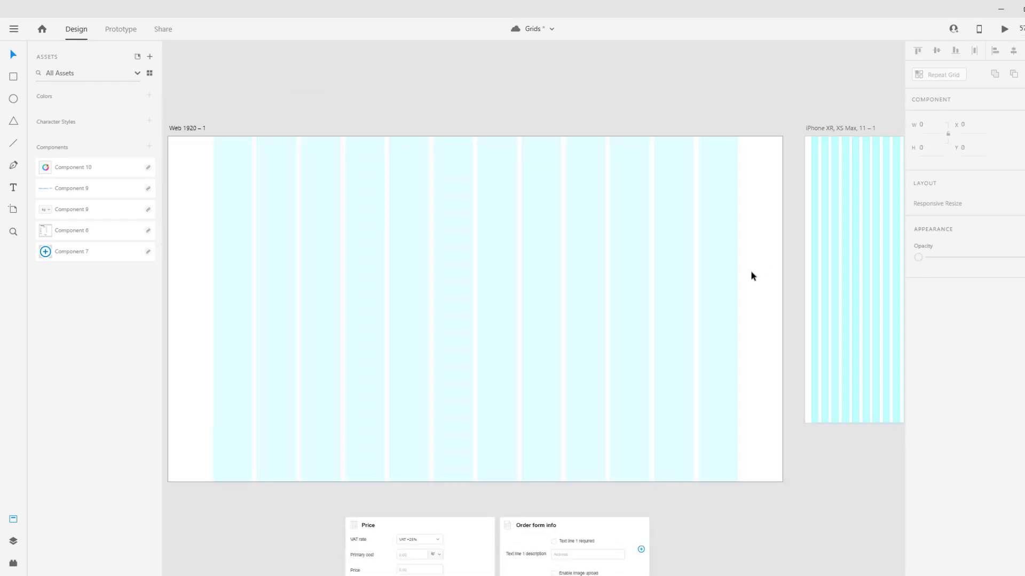
scroll(752, 273, down, 2)
drag(615, 251, 494, 224)
drag(657, 398, 226, 398)
scroll(591, 159, up, 5)
scroll(717, 200, up, 5)
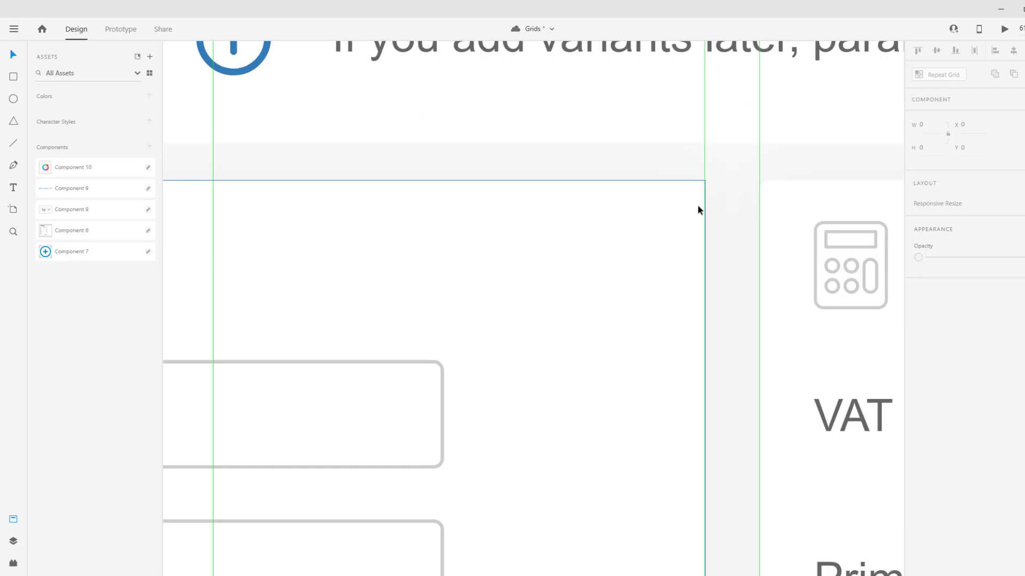
Step: Select the iPhone XR, XS Max, 11 – 2 and – 1 artboards in turn to compare their column grids
scroll(708, 163, down, 10)
scroll(379, 295, up, 2)
scroll(513, 290, right, 2)
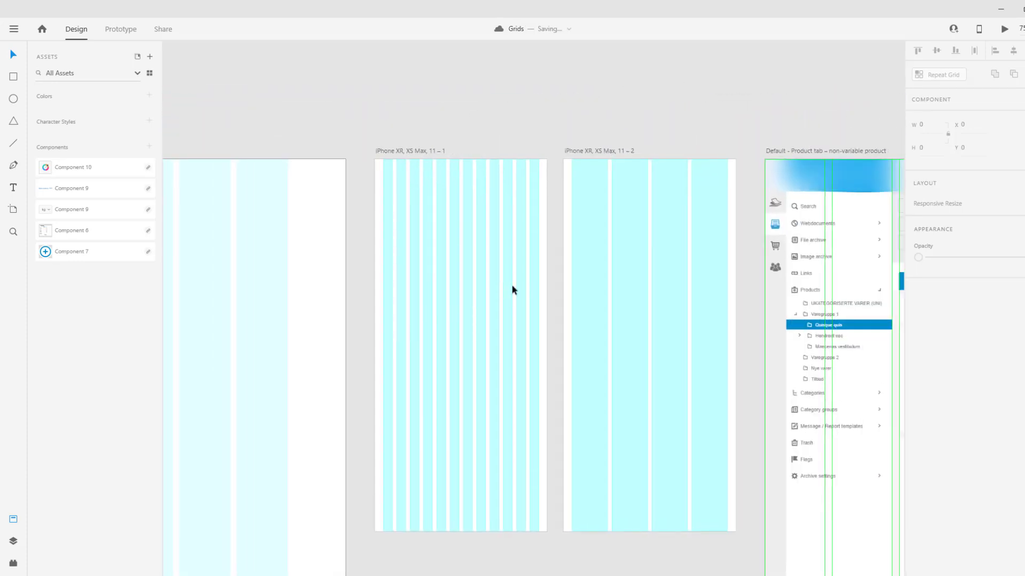
click(608, 184)
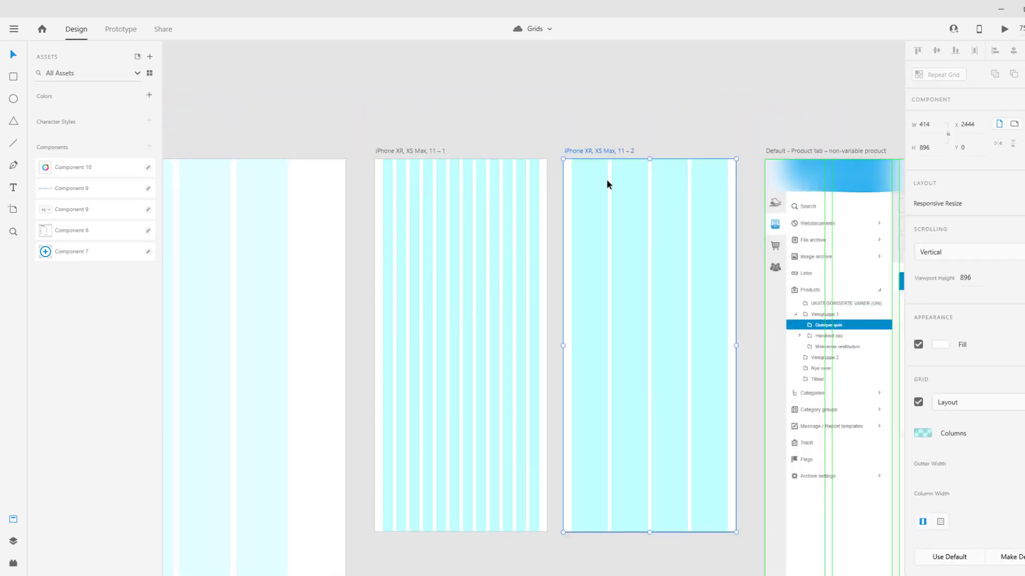
click(13, 77)
click(13, 54)
click(416, 155)
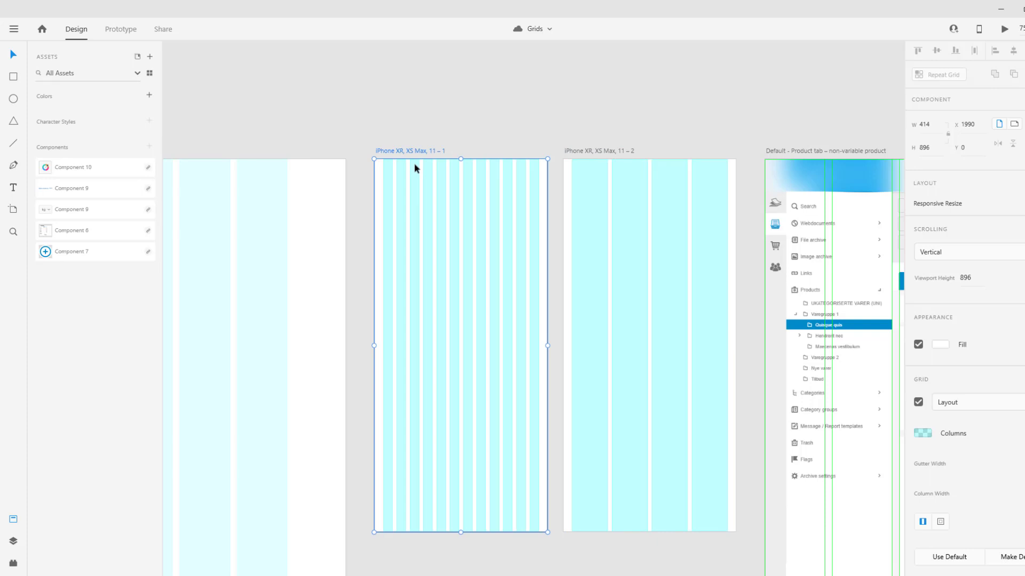
click(425, 118)
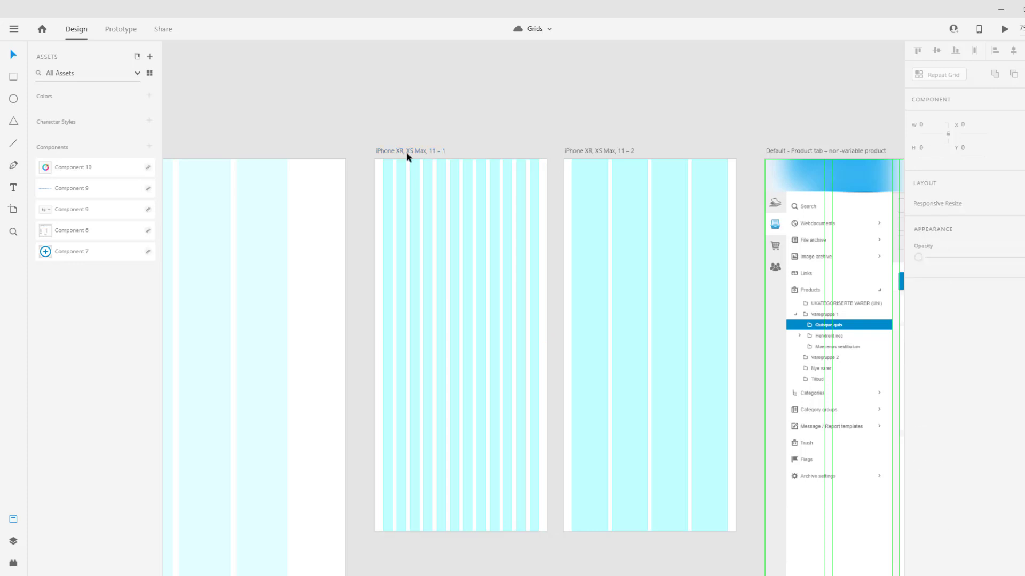
click(407, 152)
drag(449, 130, 587, 131)
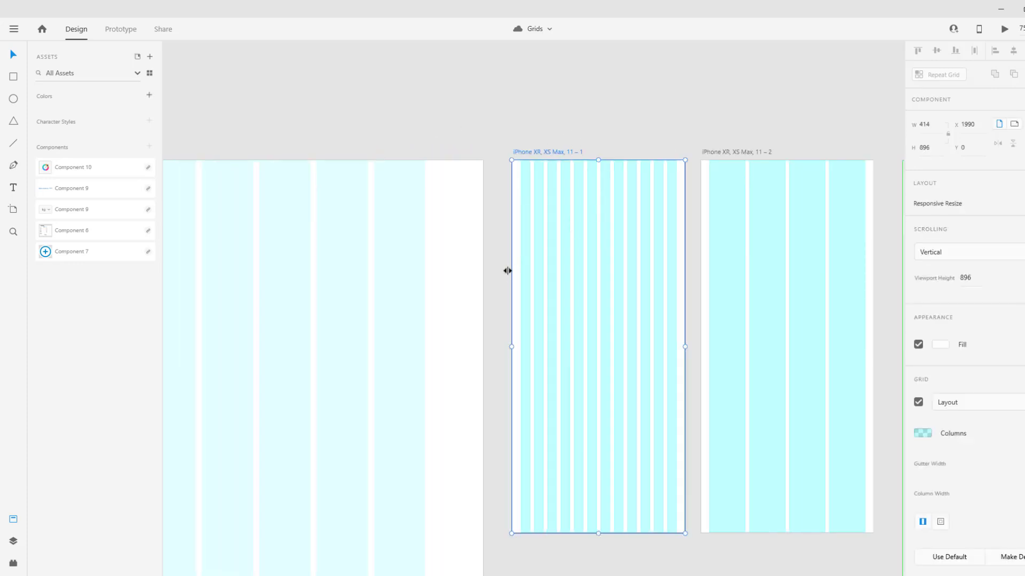
Step: Select the Web 1920 – 1 artboard, switch its grid type to Square and enlarge the square size
drag(575, 224, 447, 247)
drag(520, 279, 562, 176)
drag(622, 191, 567, 114)
click(568, 114)
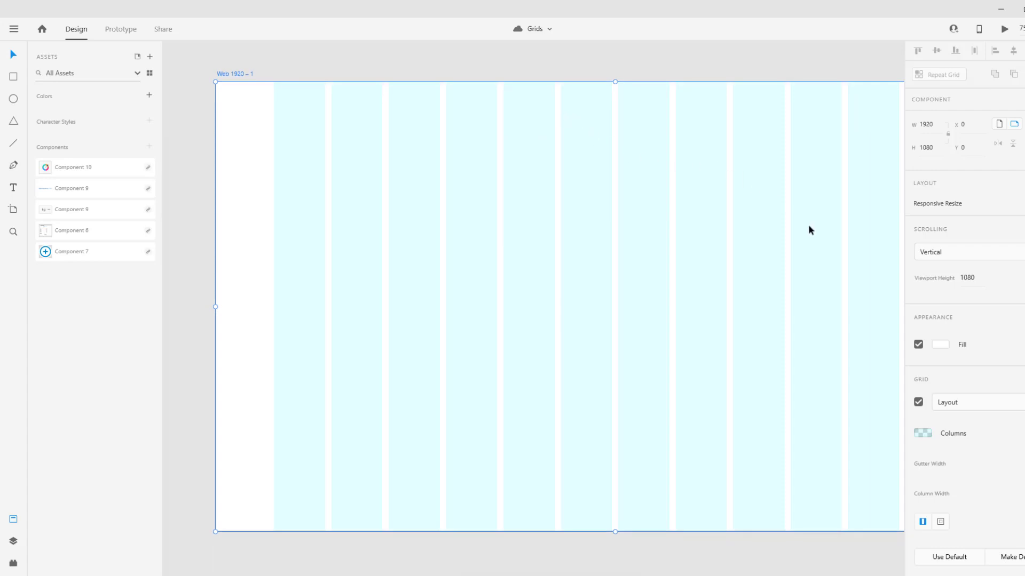
click(991, 403)
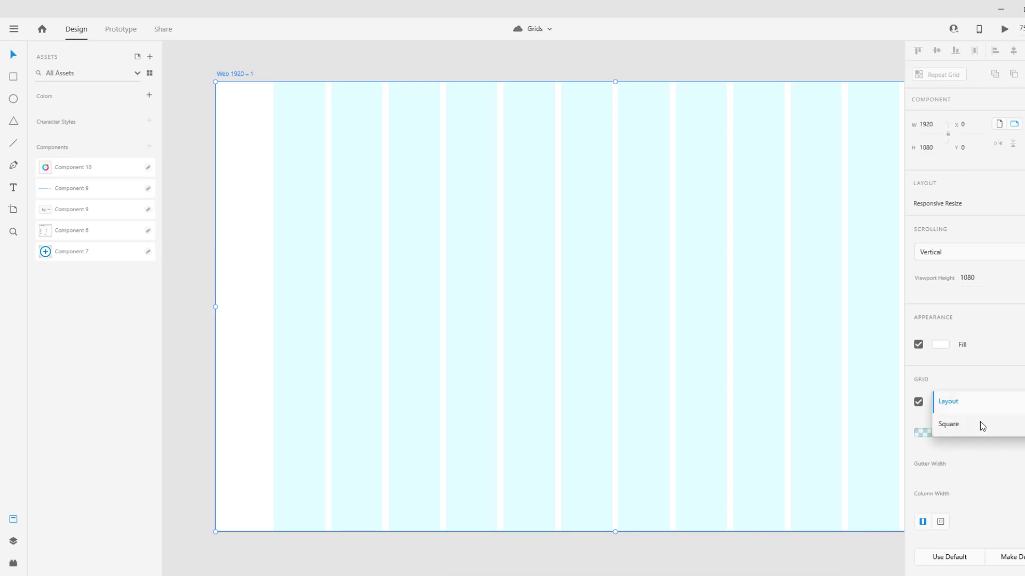
click(981, 423)
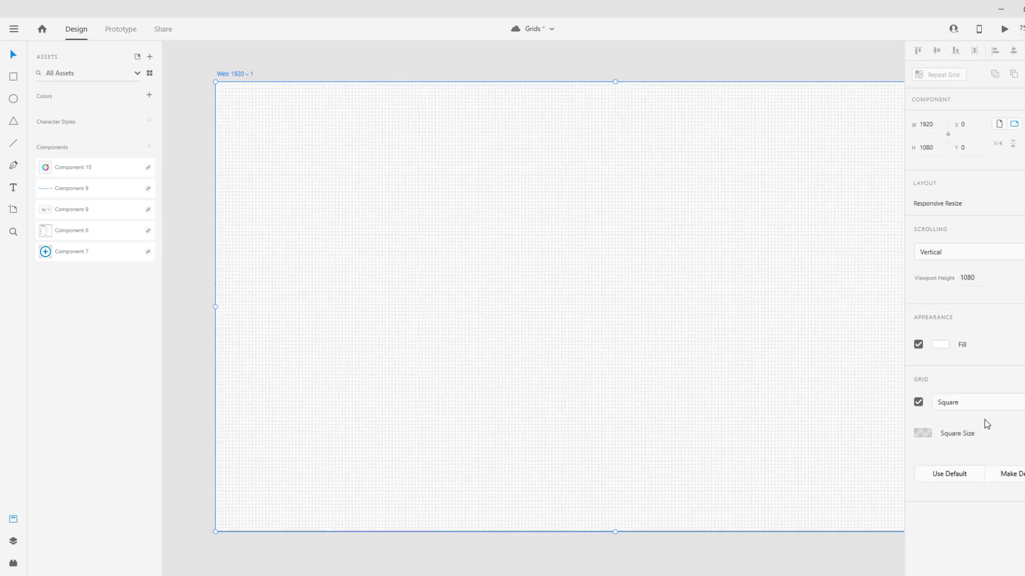
key(Return)
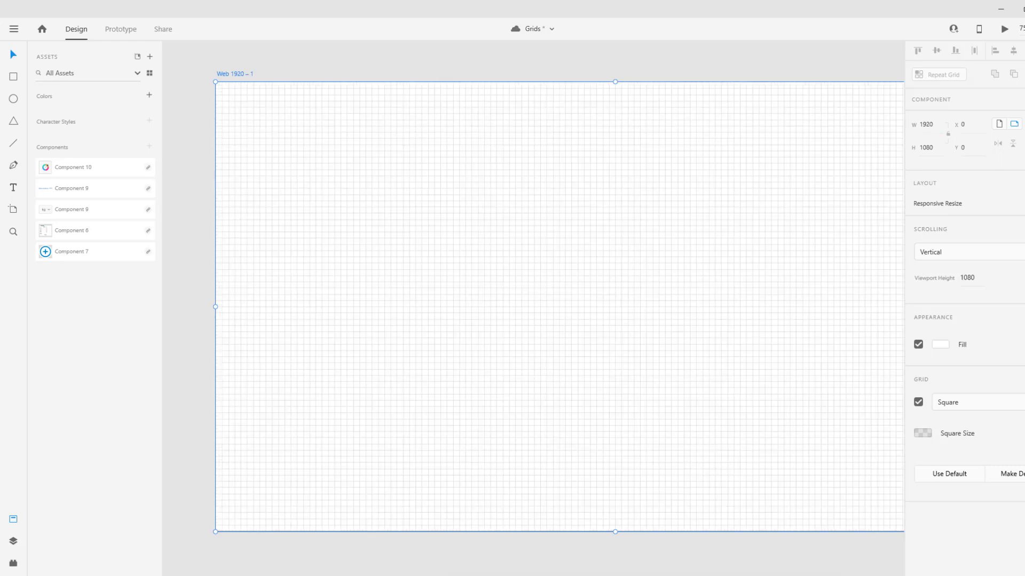
scroll(510, 200, up, 5)
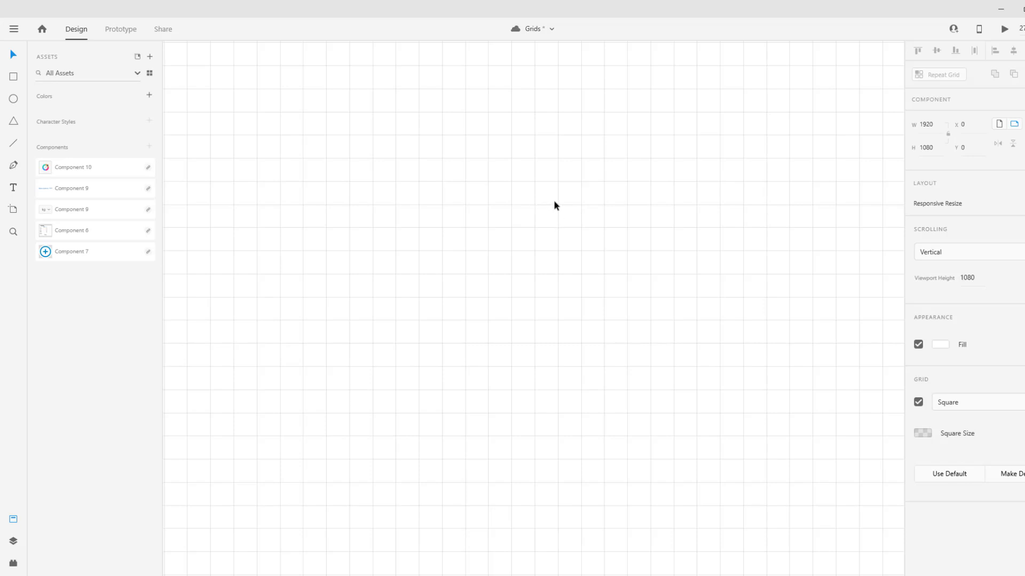
Step: Switch the Web 1920 – 1 artboard's grid type back to Layout
click(956, 402)
click(962, 388)
scroll(582, 269, down, 4)
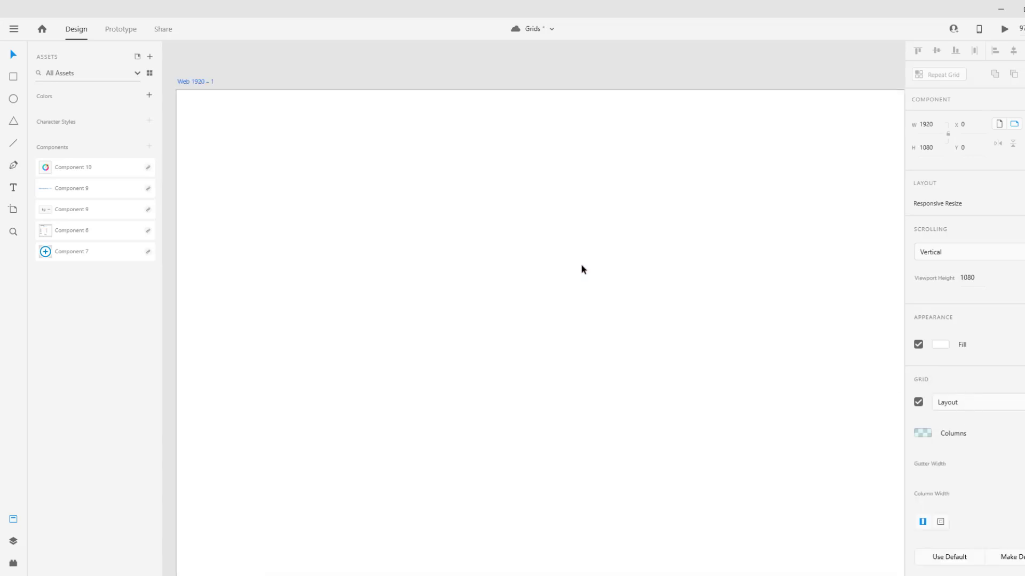
Step: Change the grid column color to the muted teal #80B9B9 and adjust its opacity
click(921, 434)
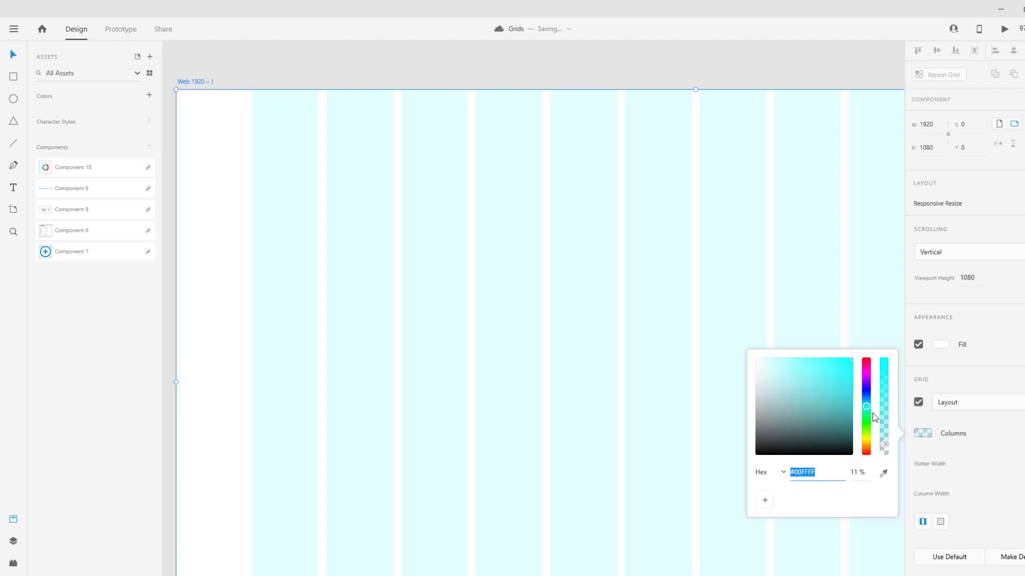
click(785, 384)
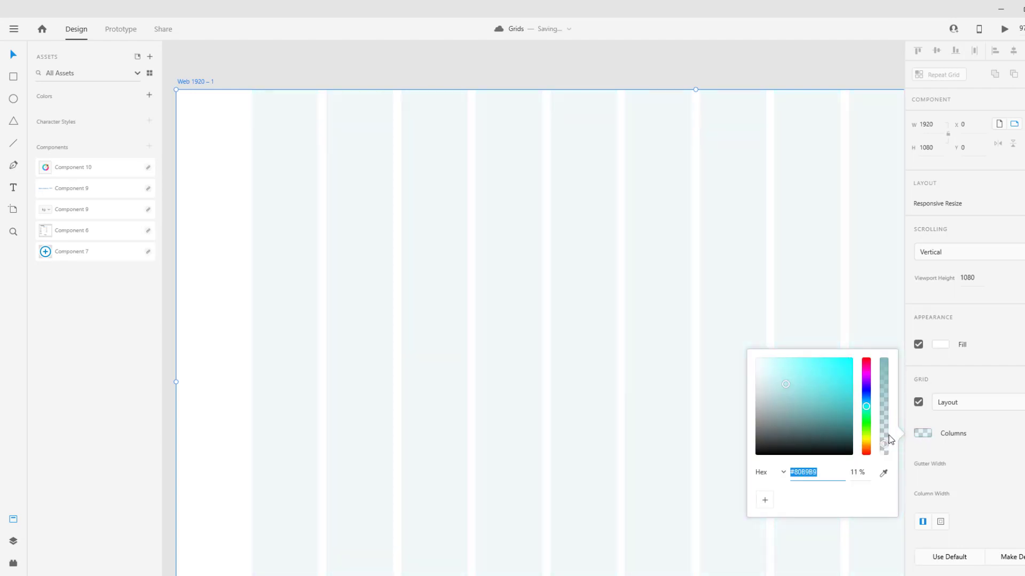
drag(890, 439, 884, 483)
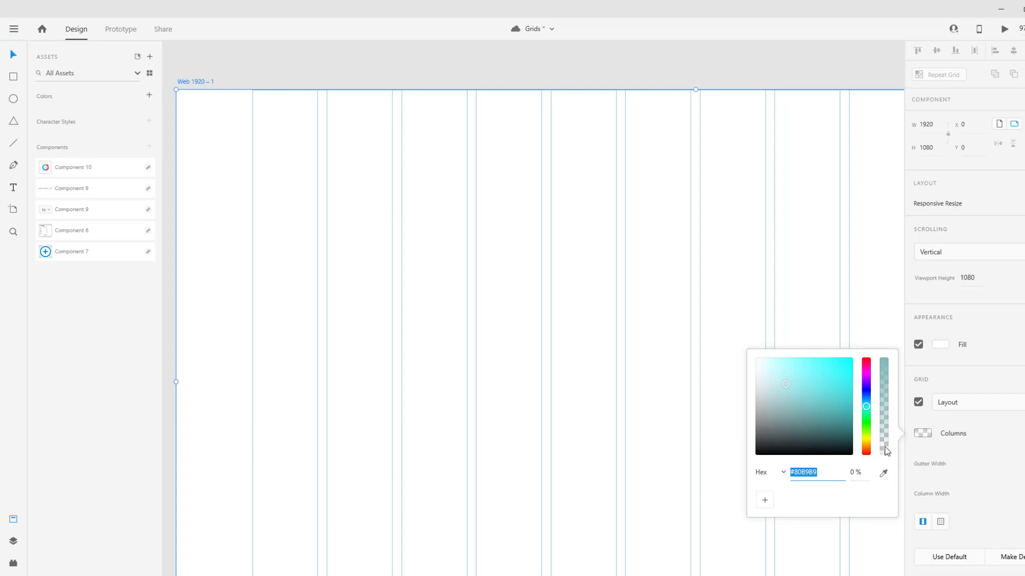
click(885, 451)
drag(882, 448, 882, 465)
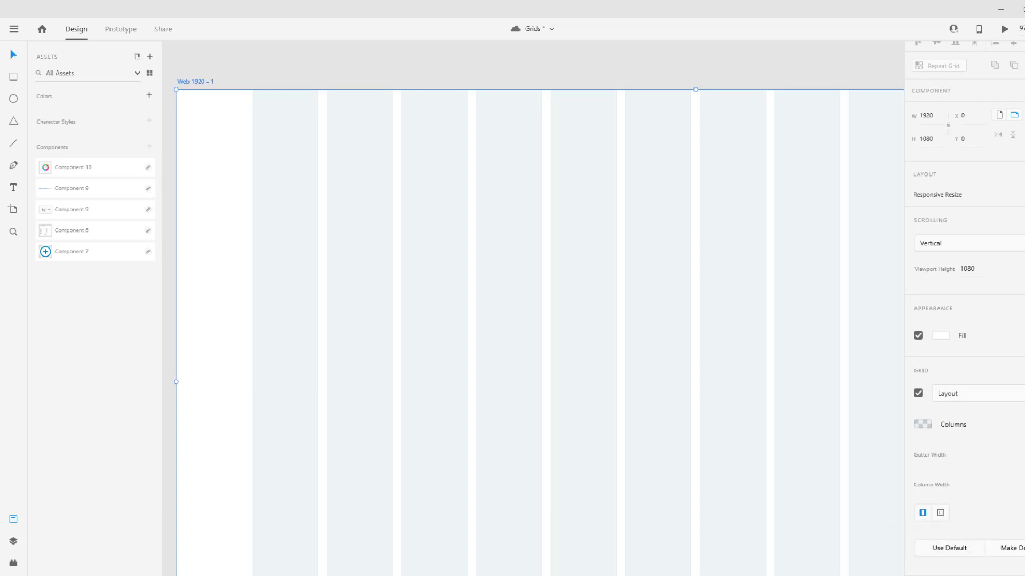
Step: Widen the gutters between the grid columns on the Web 1920 – 1 artboard in small increments
key(Up)
key(Up)
key(Up)
key(Up)
key(Up)
key(Up)
key(Up)
key(Up)
key(Up)
key(Up)
key(Up)
key(Up)
key(Up)
key(Up)
key(Up)
key(Up)
key(Up)
key(Up)
key(Up)
key(Up)
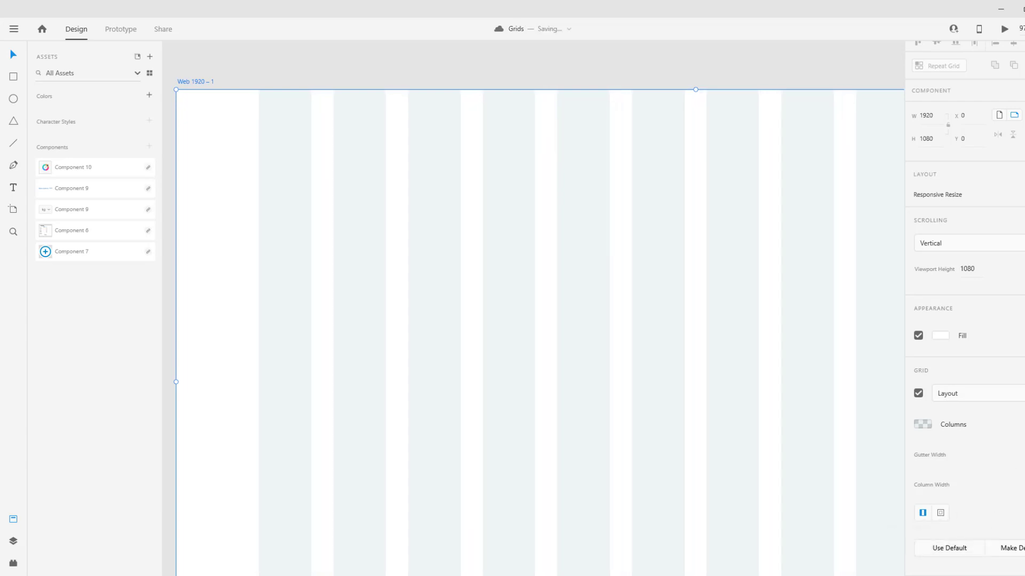
Step: Reduce the gutter width in small increments until only narrow gaps separate the Web 1920 – 1 grid columns
key(Down)
key(Down)
key(Down)
key(Down)
key(Down)
key(Down)
key(Down)
key(Down)
key(Down)
key(Down)
key(Down)
key(Down)
key(Down)
key(Down)
key(Down)
key(Down)
key(Down)
key(Down)
key(Down)
key(Down)
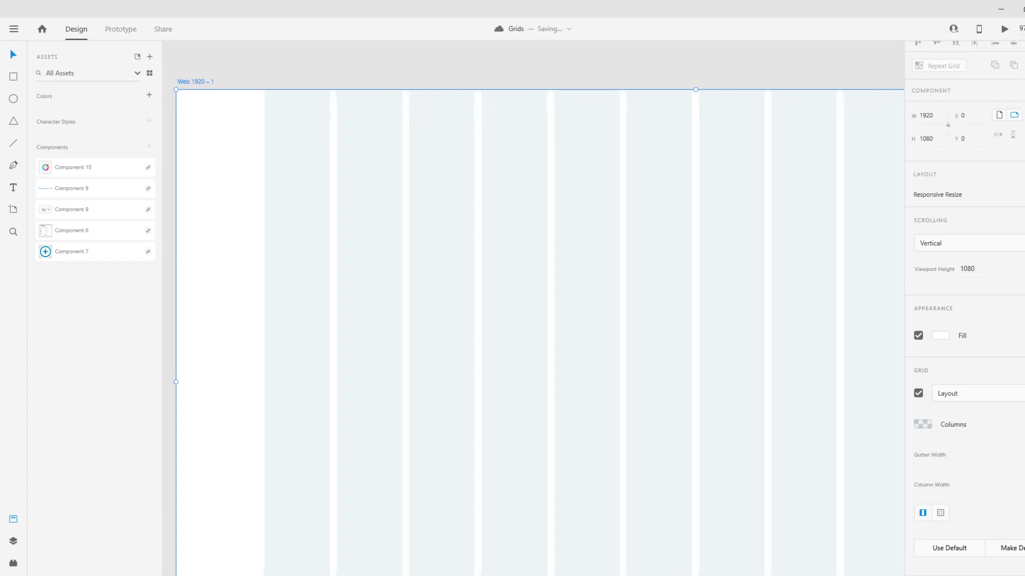
Step: Widen the grid columns on the Web 1920 – 1 artboard in small increments, keeping narrow gutters between them
key(Up)
key(Up)
key(Up)
key(Up)
key(Up)
key(Up)
key(Up)
key(Up)
key(Up)
key(Up)
key(Up)
key(Up)
key(Up)
key(Up)
key(Up)
key(Up)
key(Up)
key(Up)
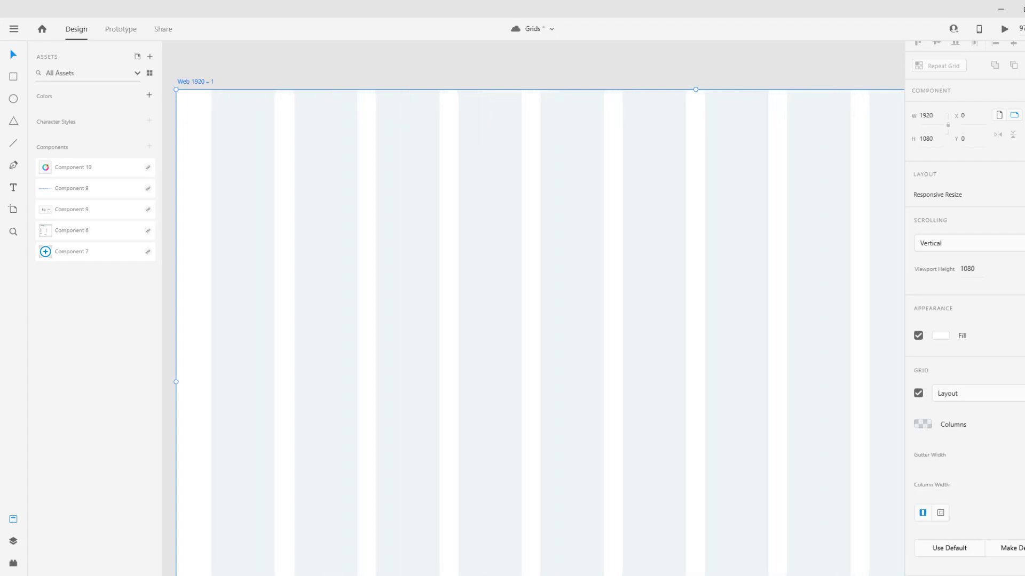
key(Up)
key(Up)
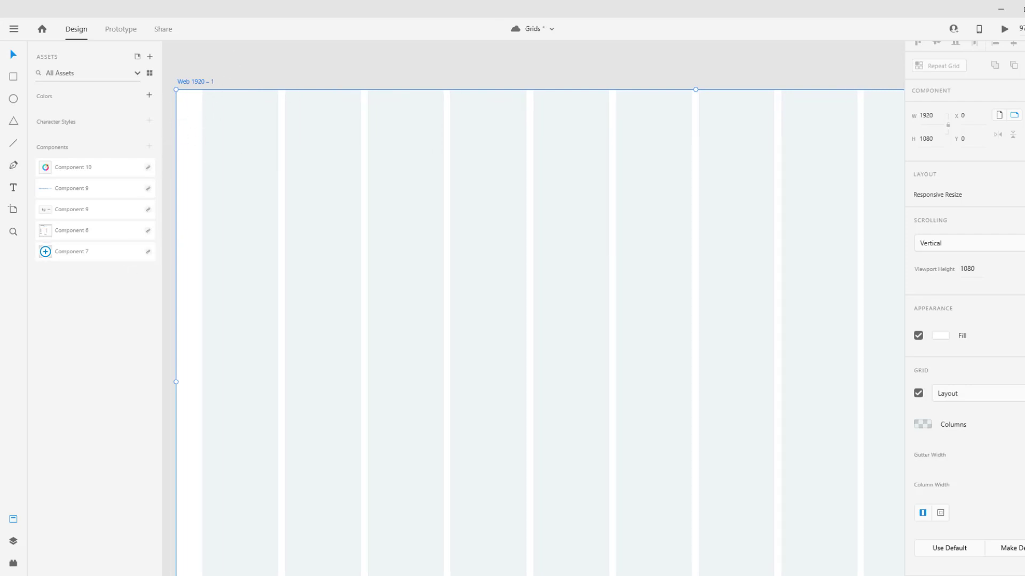
Step: Move the Web 1920 – 1 artboard to X 10, clear of the first iPhone artboard
scroll(253, 249, down, 3)
scroll(533, 256, up, 6)
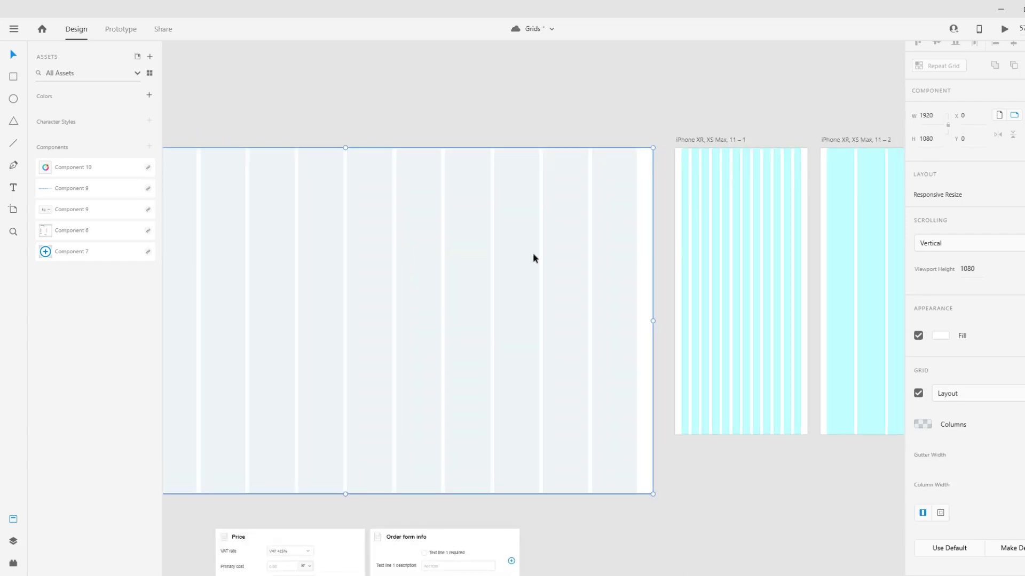
scroll(541, 283, down, 4)
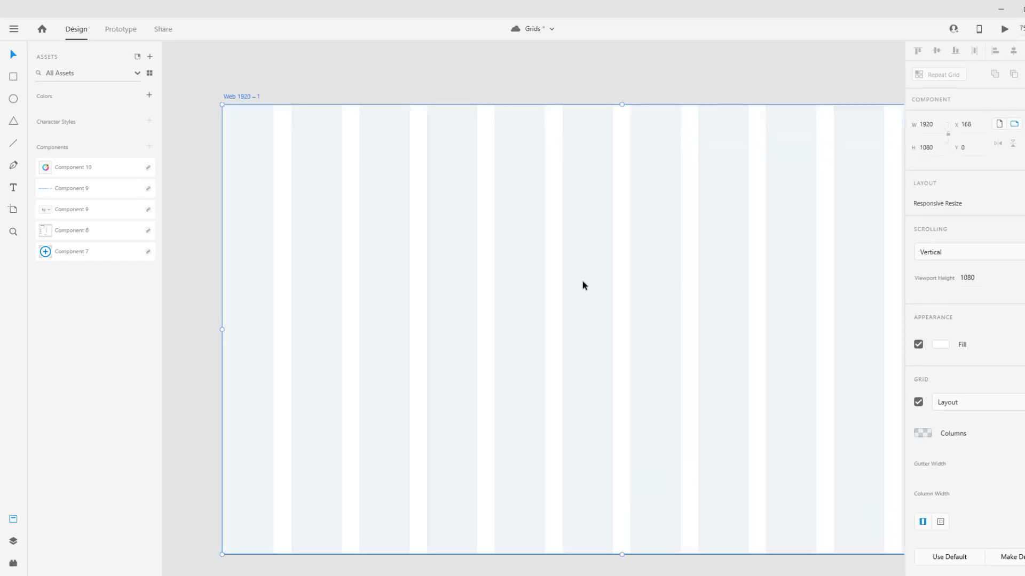
scroll(583, 286, down, 2)
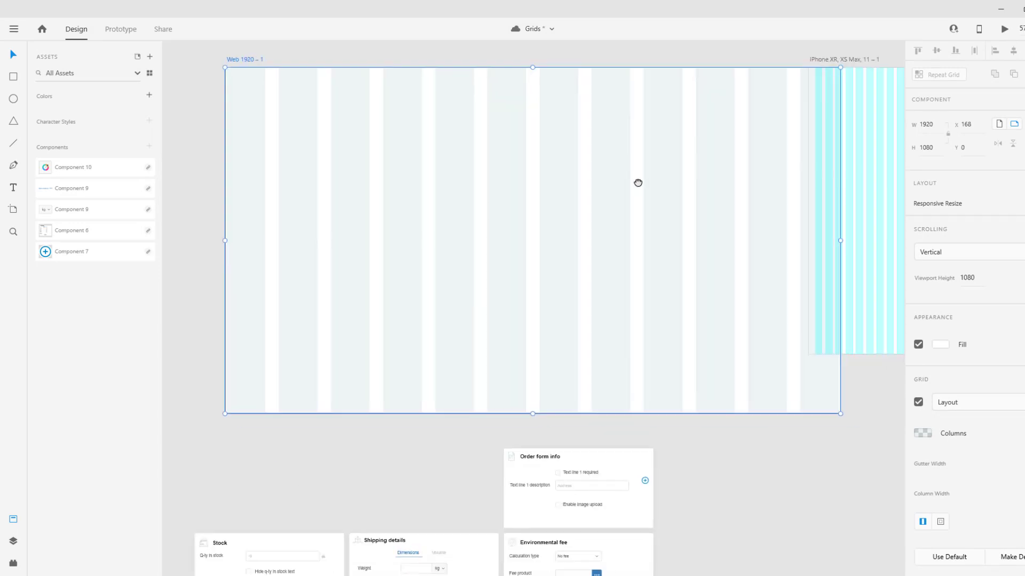
drag(411, 92, 426, 193)
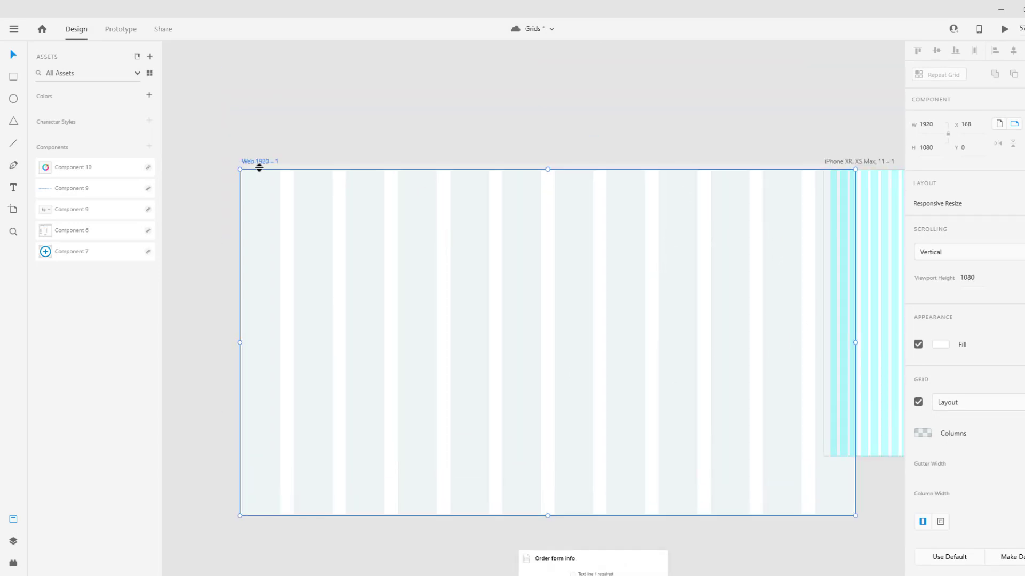
drag(256, 159, 205, 161)
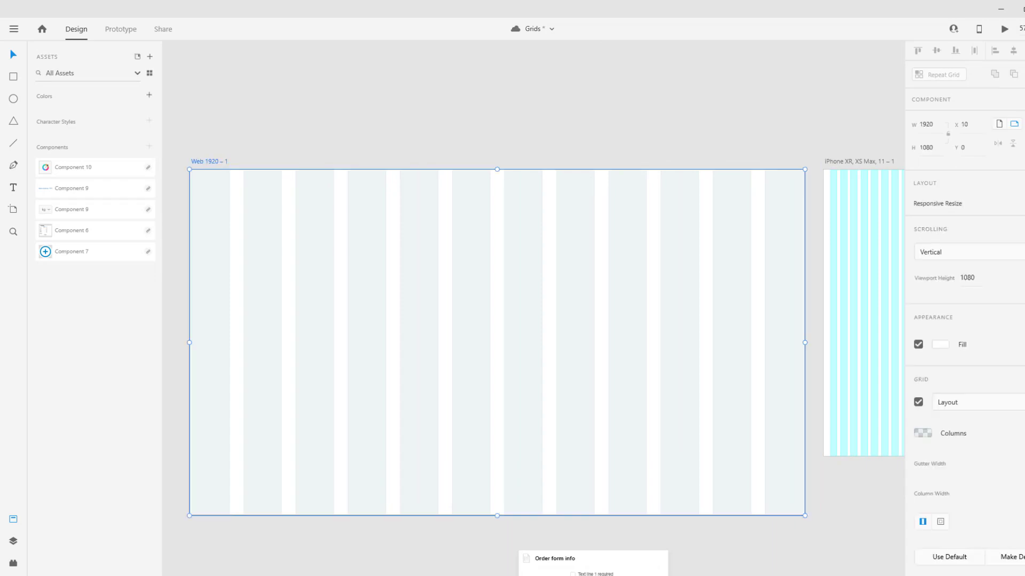
Step: Try different margins for each side of the Web 1920 – 1 grid, and return to linked left and right margins
click(210, 160)
click(210, 162)
click(941, 522)
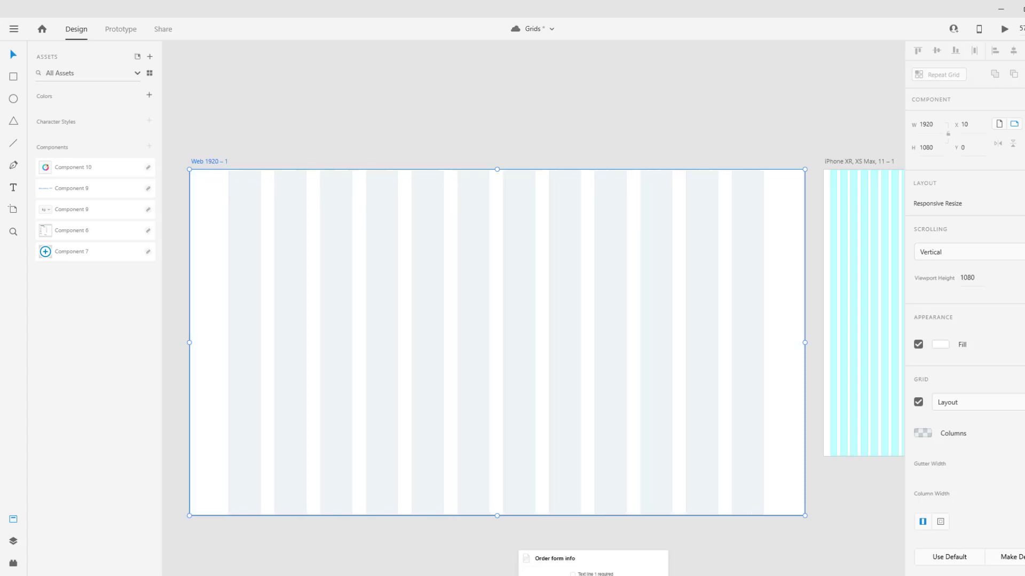
click(922, 522)
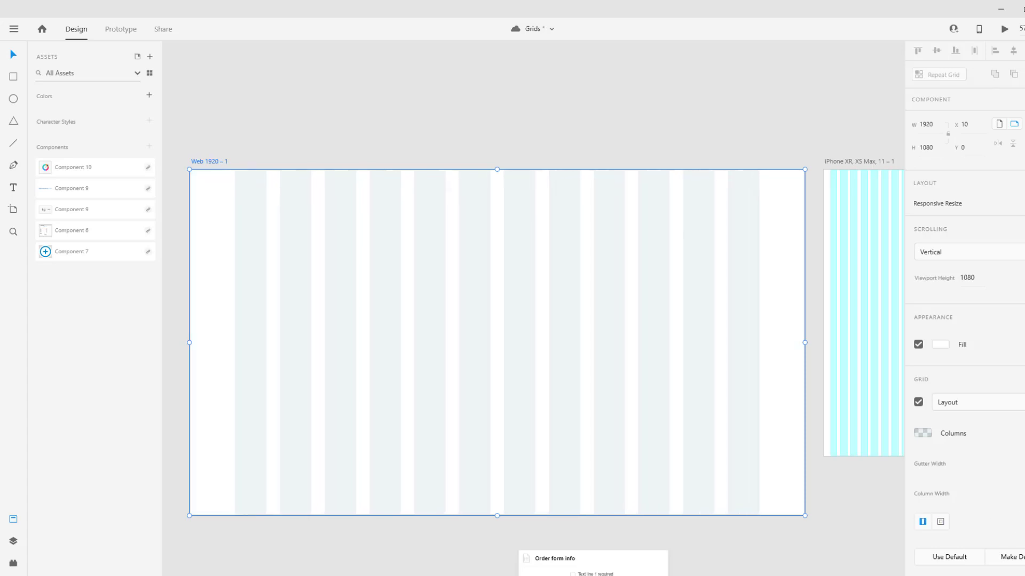
click(941, 521)
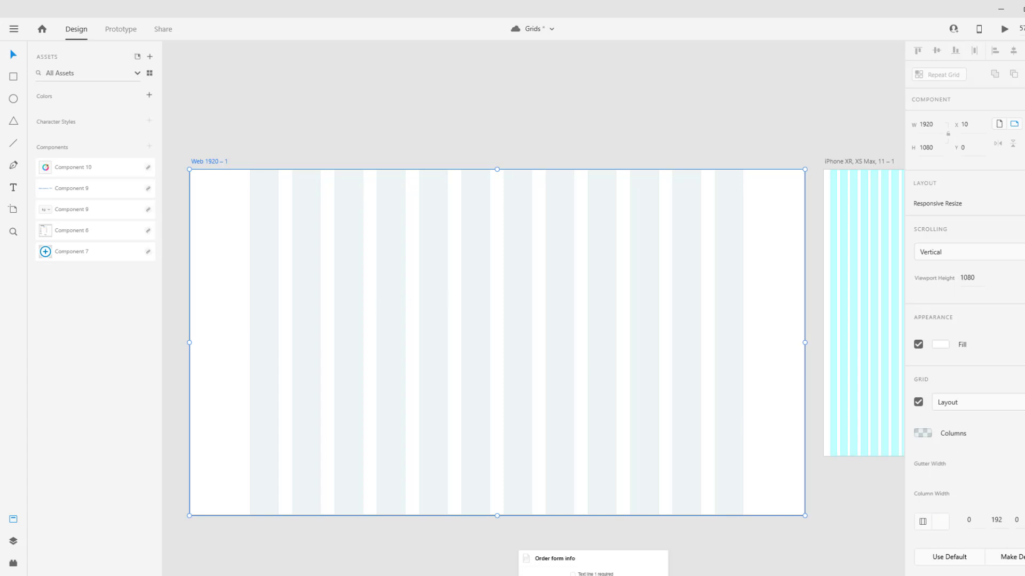
drag(1024, 521, 984, 370)
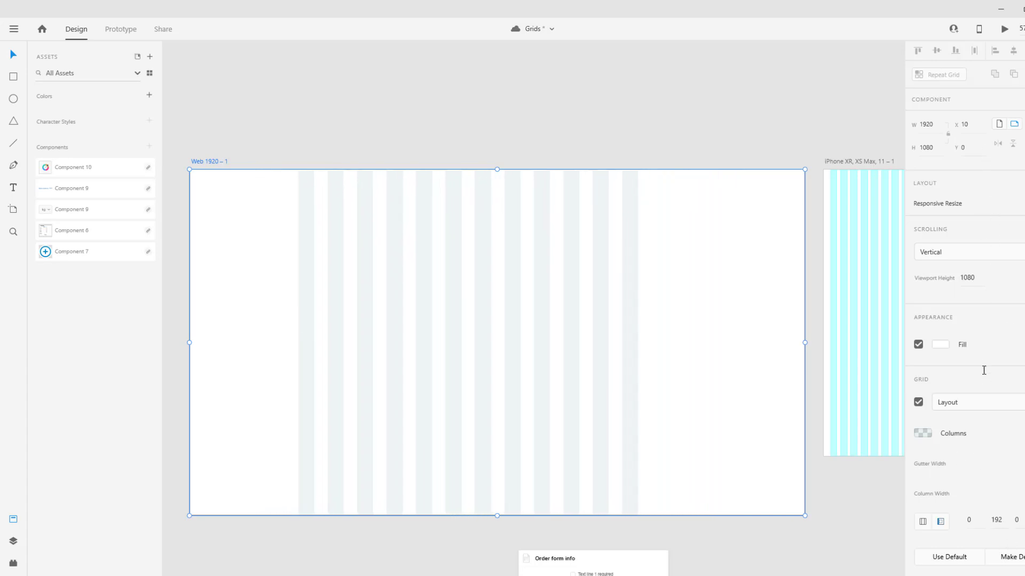
click(922, 521)
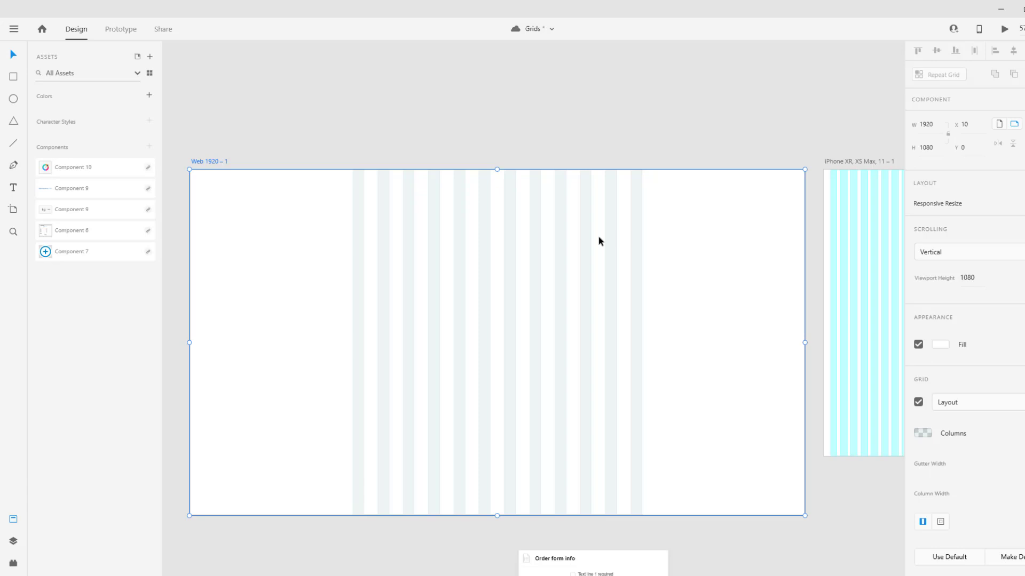
Step: Move the whole Order form info card onto the Web 1920 – 1 artboard, with its left edge on a grid column at X 891
scroll(585, 176, up, 3)
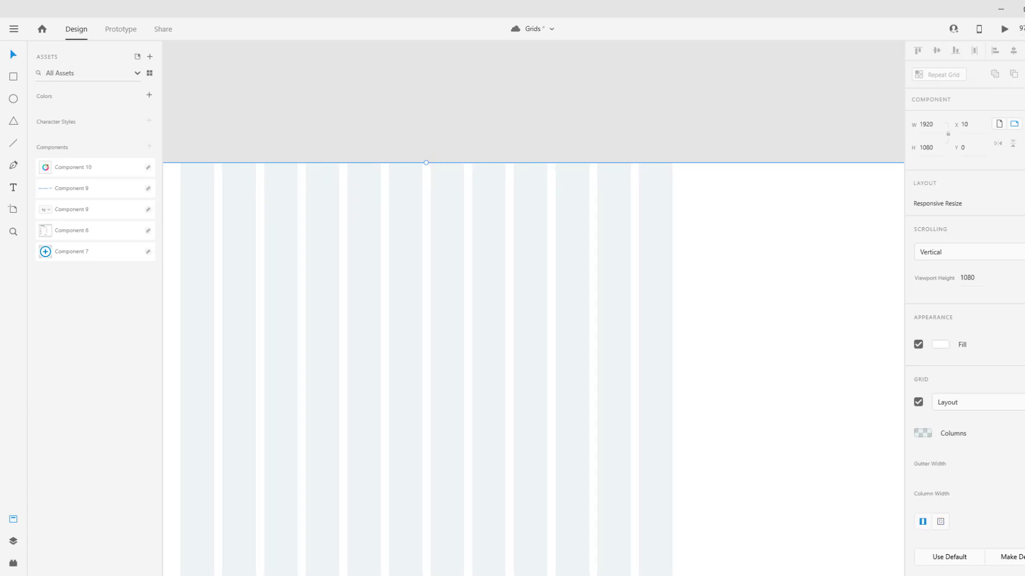
scroll(618, 233, down, 5)
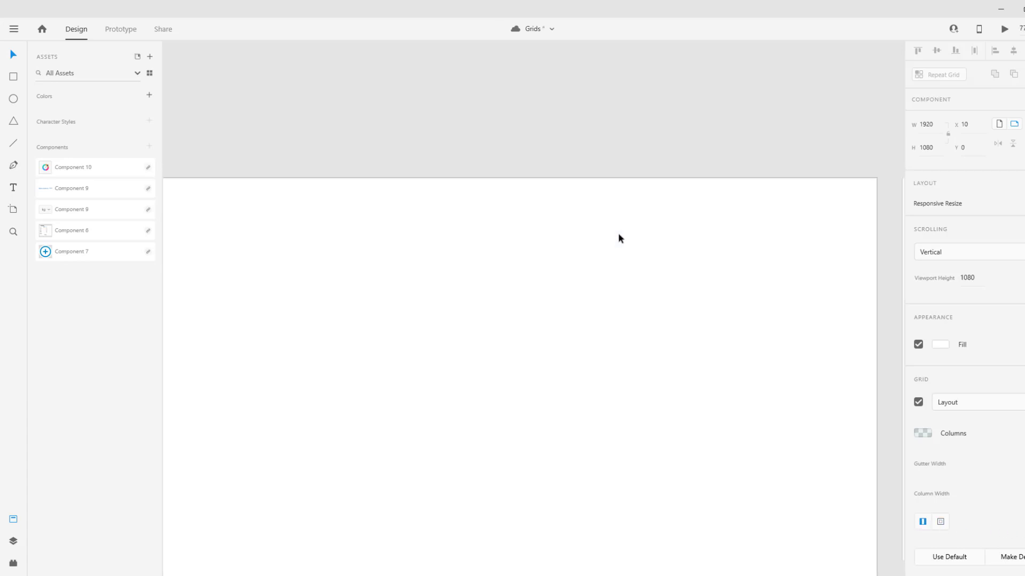
scroll(561, 231, up, 4)
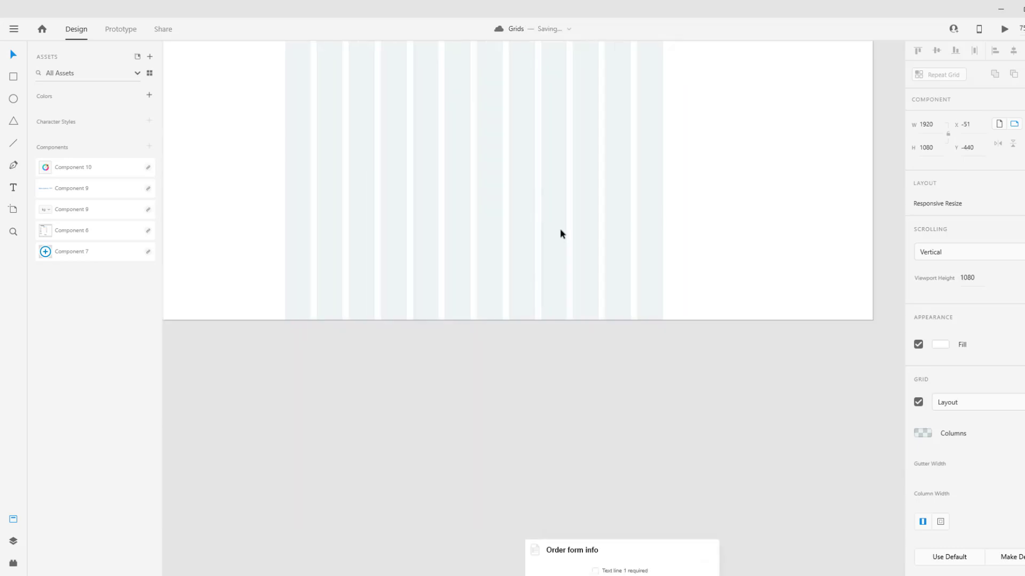
scroll(635, 336, down, 4)
drag(790, 298, 544, 415)
scroll(544, 374, up, 2)
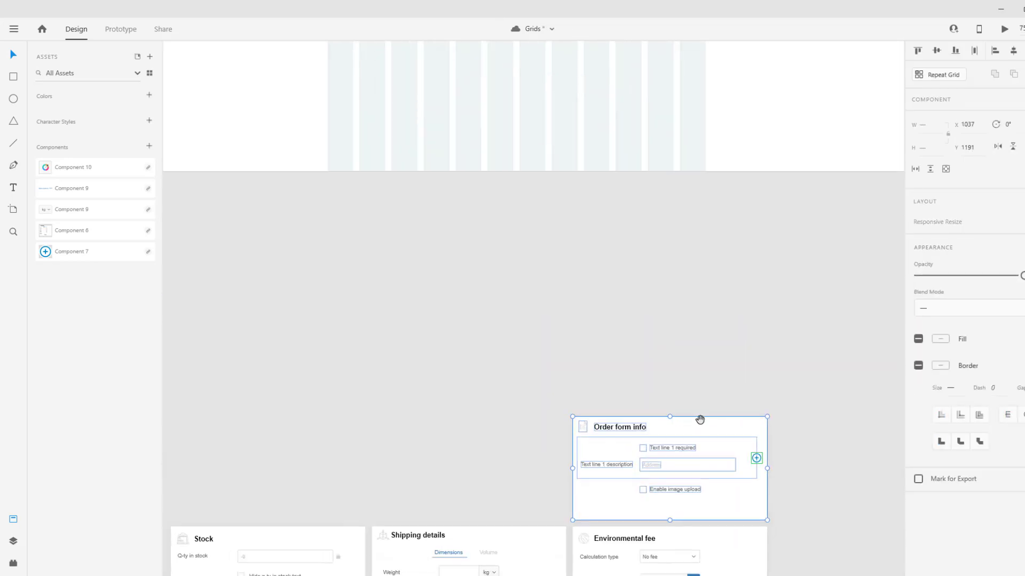
drag(700, 418, 632, 180)
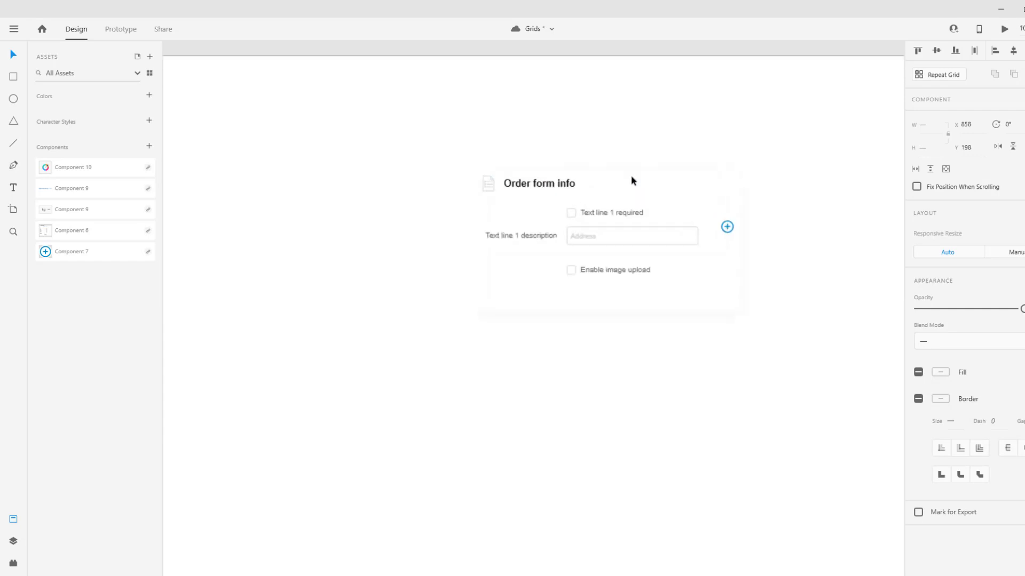
scroll(631, 181, up, 3)
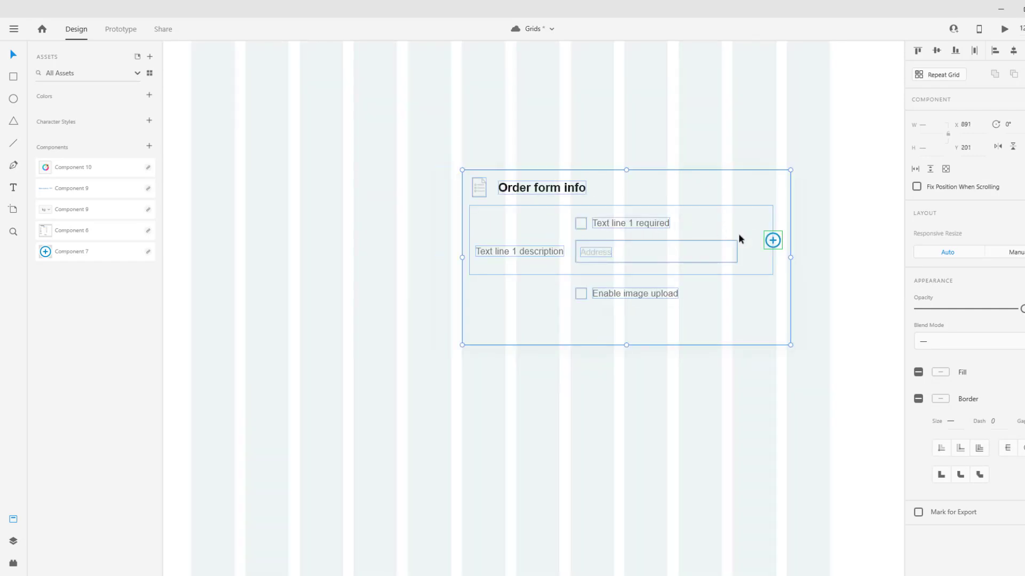
Step: Set the fill of the Order form info card's background to pink #E3A0A0
click(763, 181)
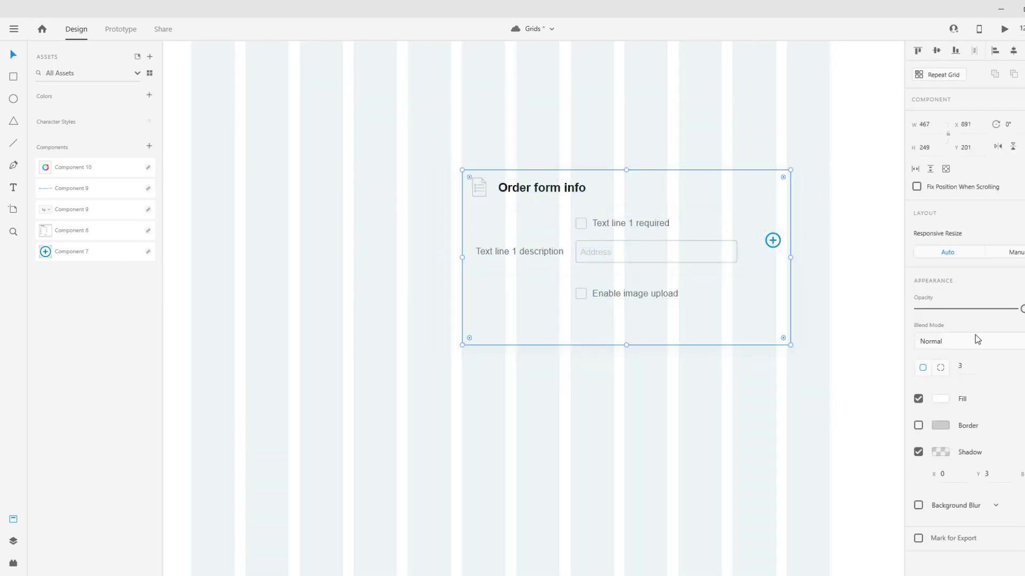
click(936, 399)
mouse_move(863, 414)
mouse_down()
mouse_move(812, 376)
mouse_move(802, 343)
mouse_up()
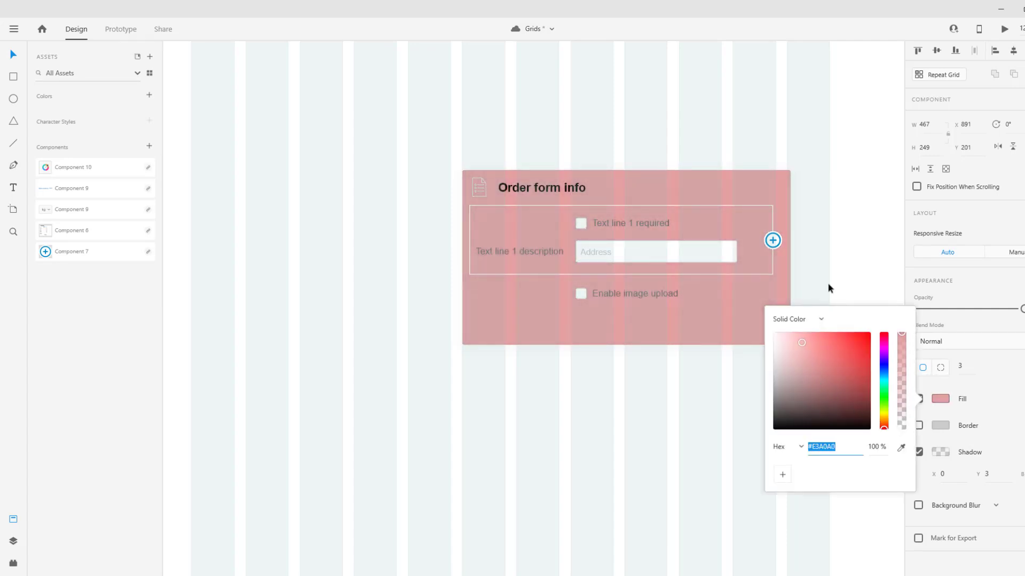
click(811, 181)
click(778, 178)
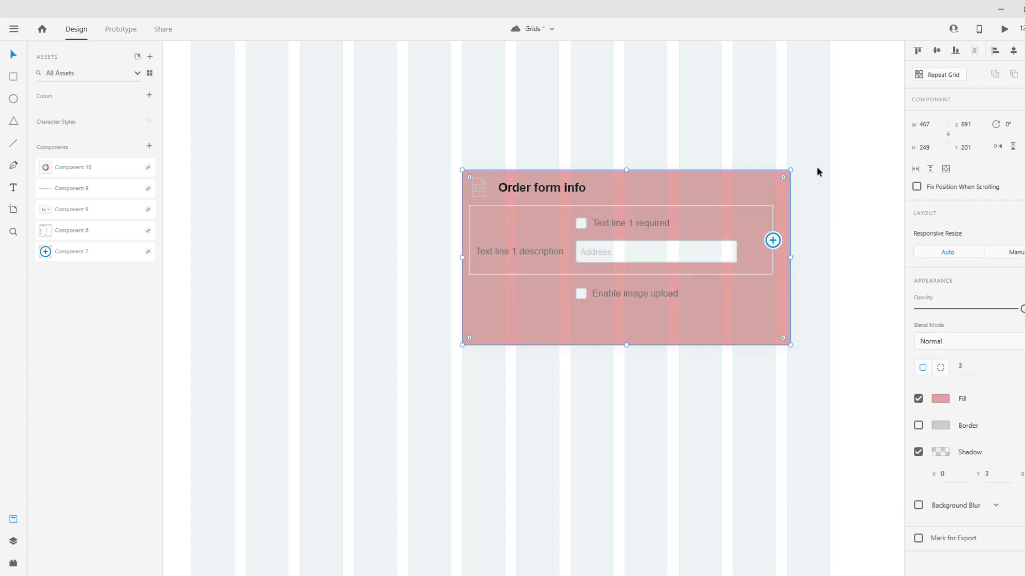
Step: Narrow the inner frame together with its plus button, and reduce the card background's width to 446 to meet a column edge
click(467, 144)
drag(500, 122, 850, 181)
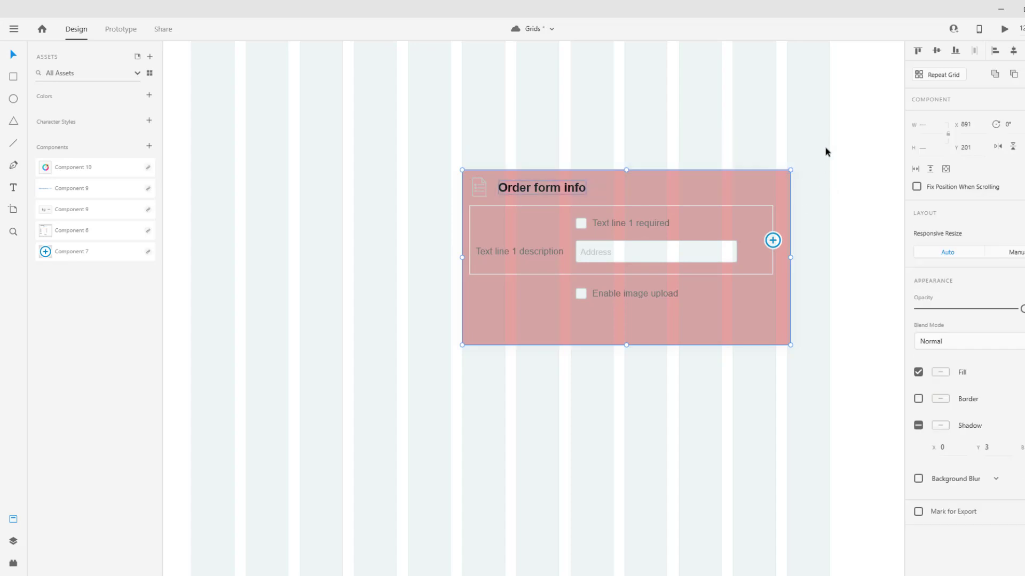
scroll(782, 279, up, 3)
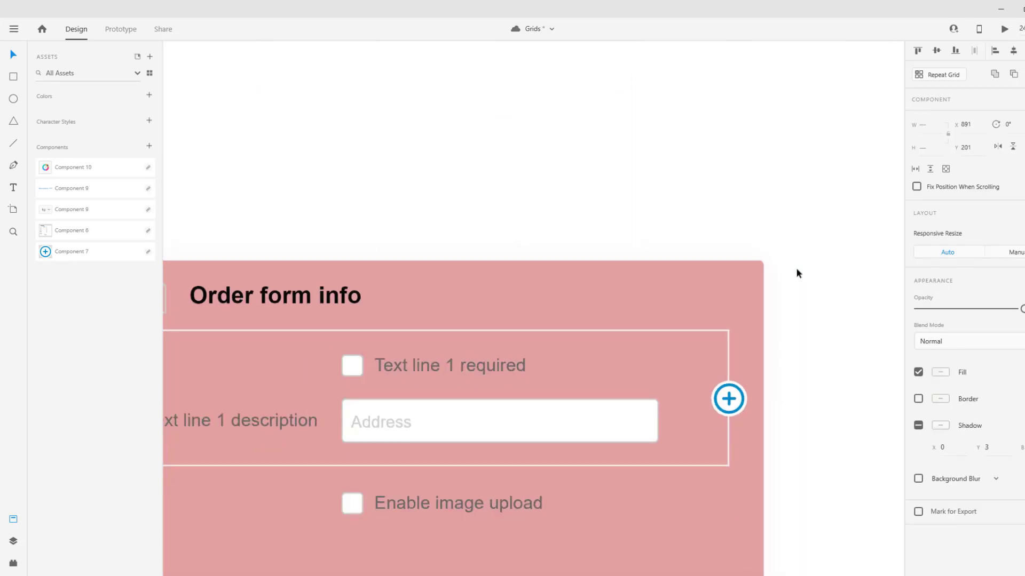
scroll(796, 269, down, 3)
scroll(805, 296, up, 3)
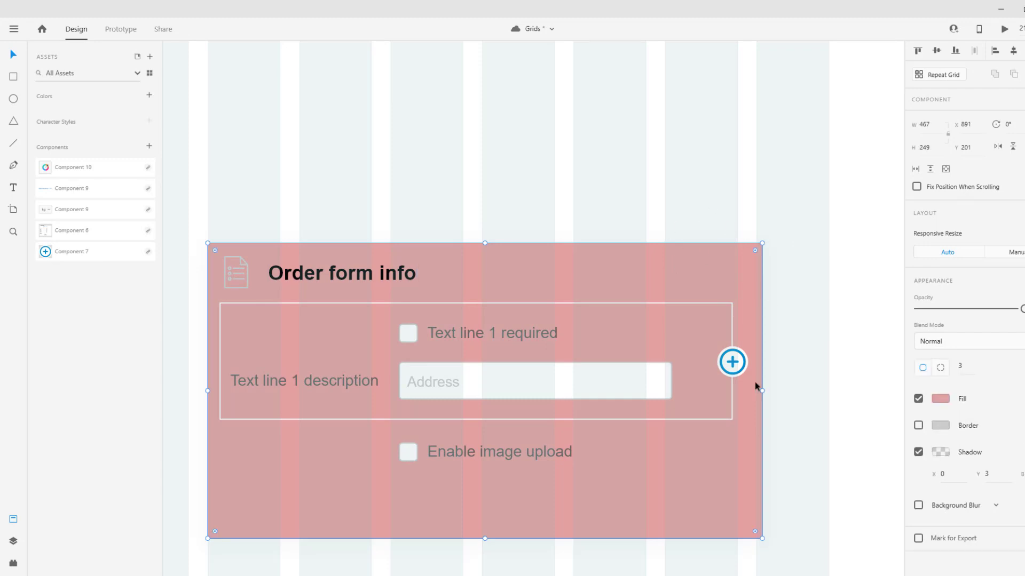
double_click(732, 305)
drag(732, 362, 702, 362)
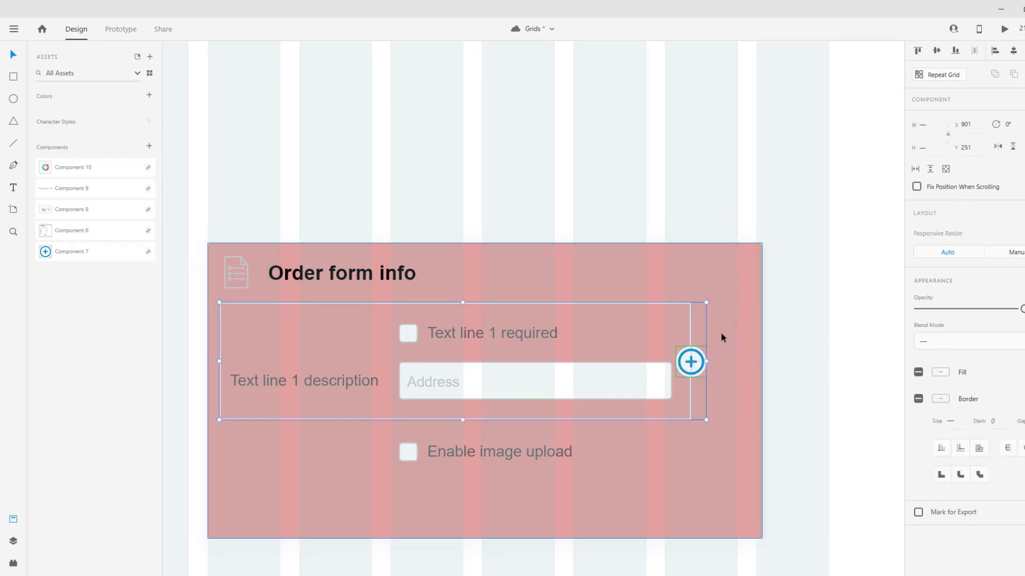
click(720, 332)
drag(762, 392, 737, 390)
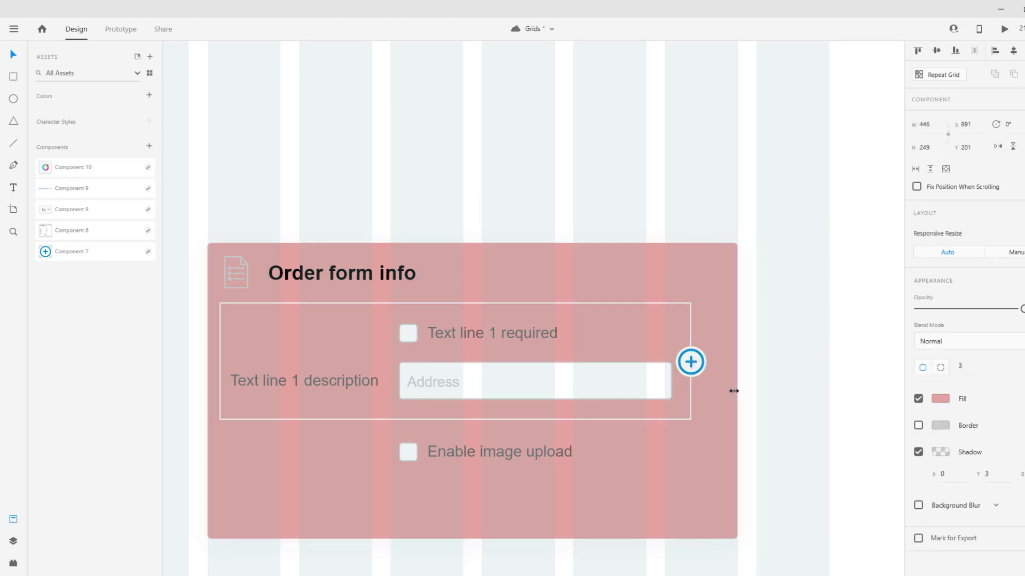
Step: Resize the Address field from both ends so its edges line up with the grid columns
click(608, 384)
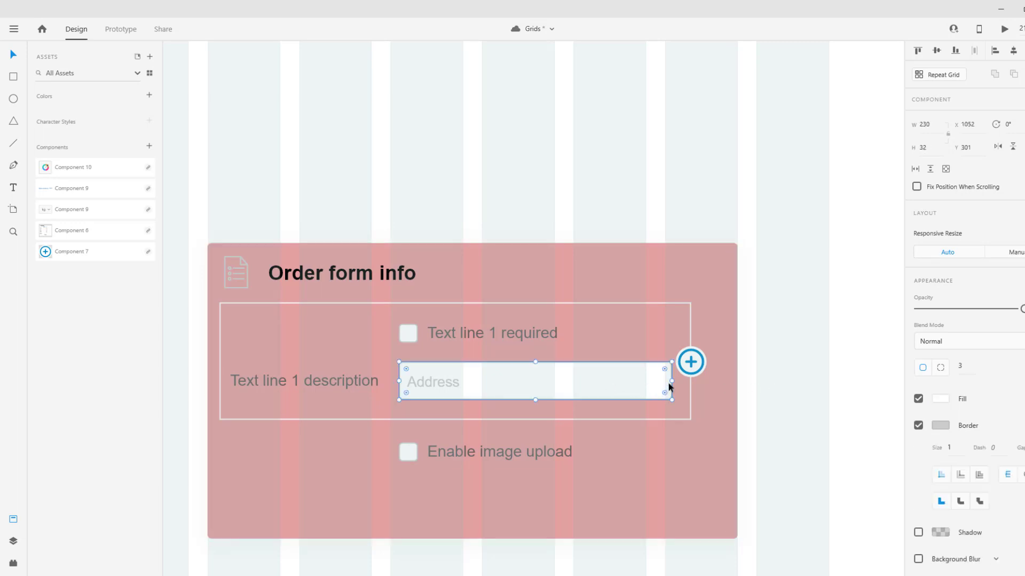
drag(672, 381, 646, 381)
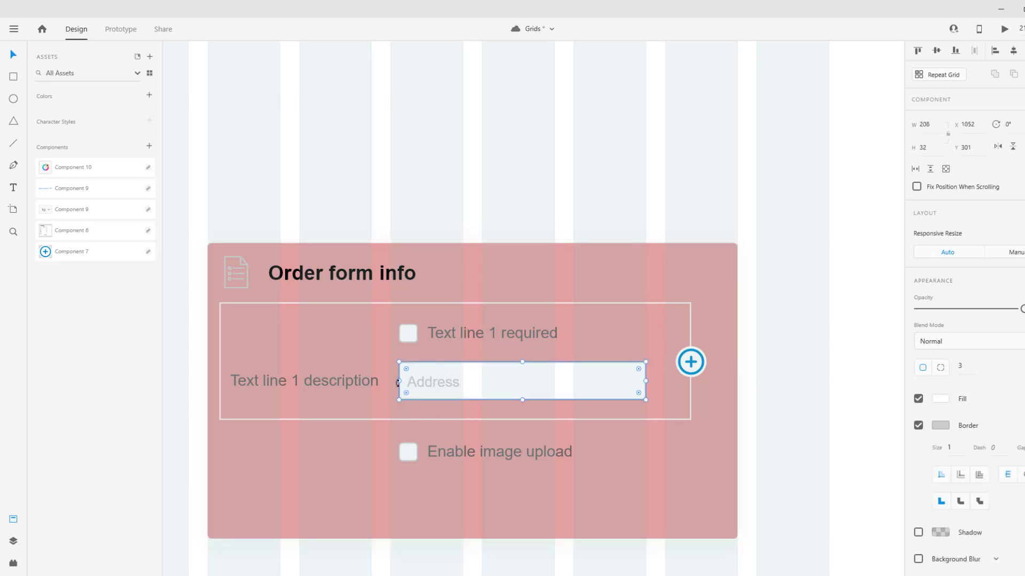
drag(398, 380, 391, 381)
Step: Align the Text line 1 required and Enable image upload checkboxes with the Address field at X 1045, shifting their labels along
click(401, 336)
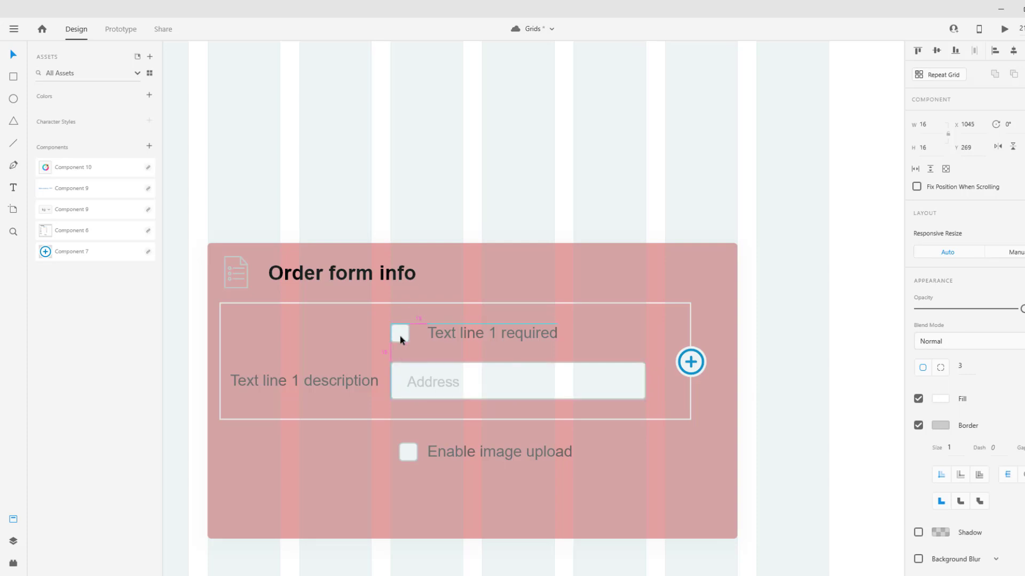
drag(459, 339, 450, 336)
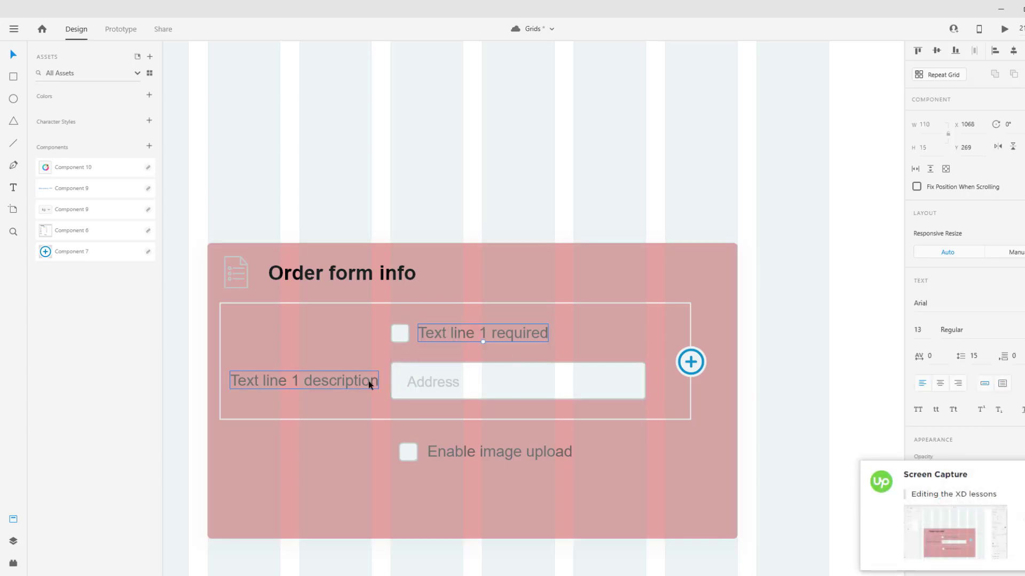
click(304, 274)
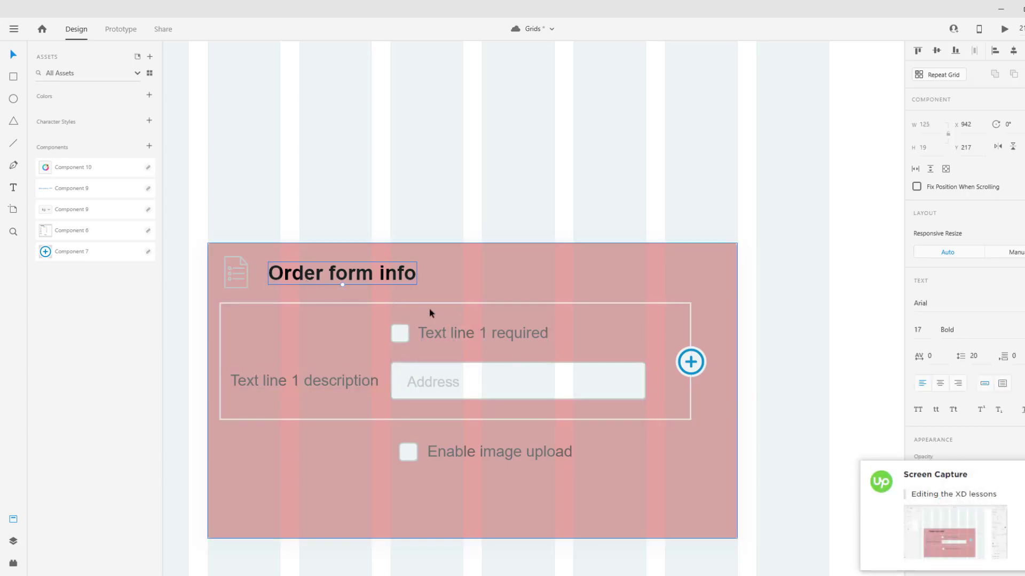
click(508, 451)
shift+click(405, 451)
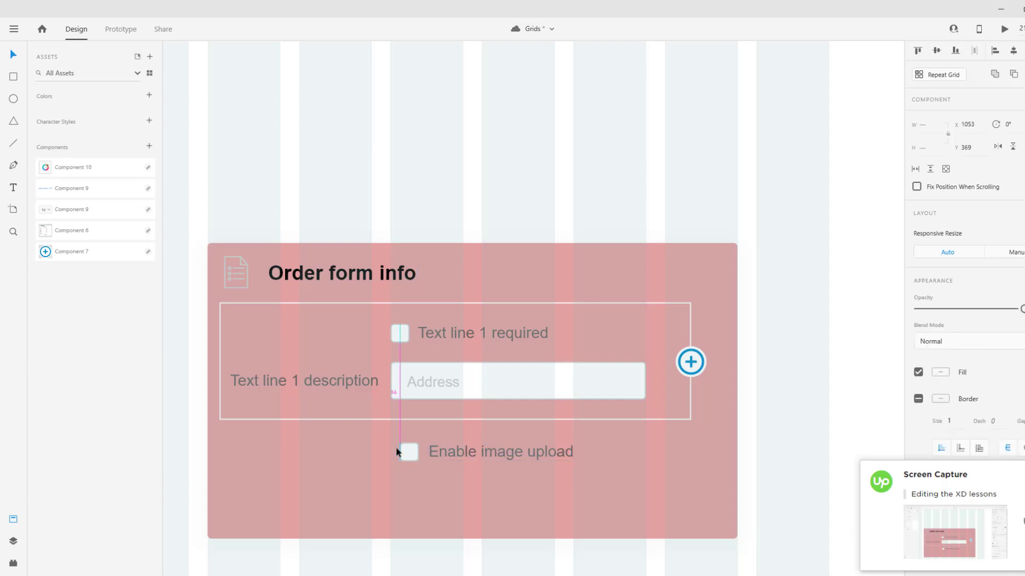
drag(399, 451, 392, 446)
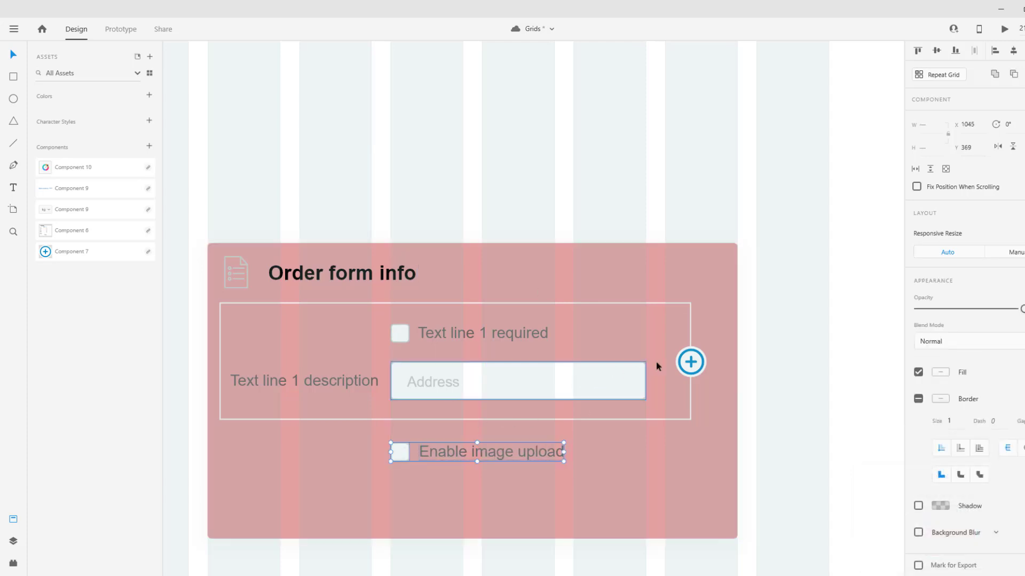
Step: Set the fill of the Order form info card's background to white and deselect the card
drag(681, 310, 752, 250)
click(487, 200)
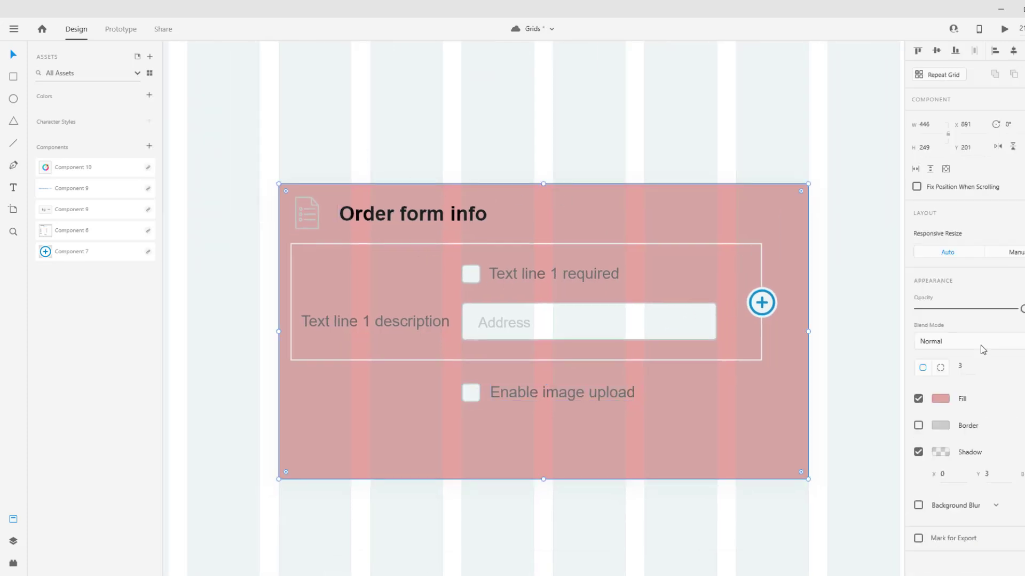
click(941, 399)
drag(802, 344, 721, 295)
click(667, 101)
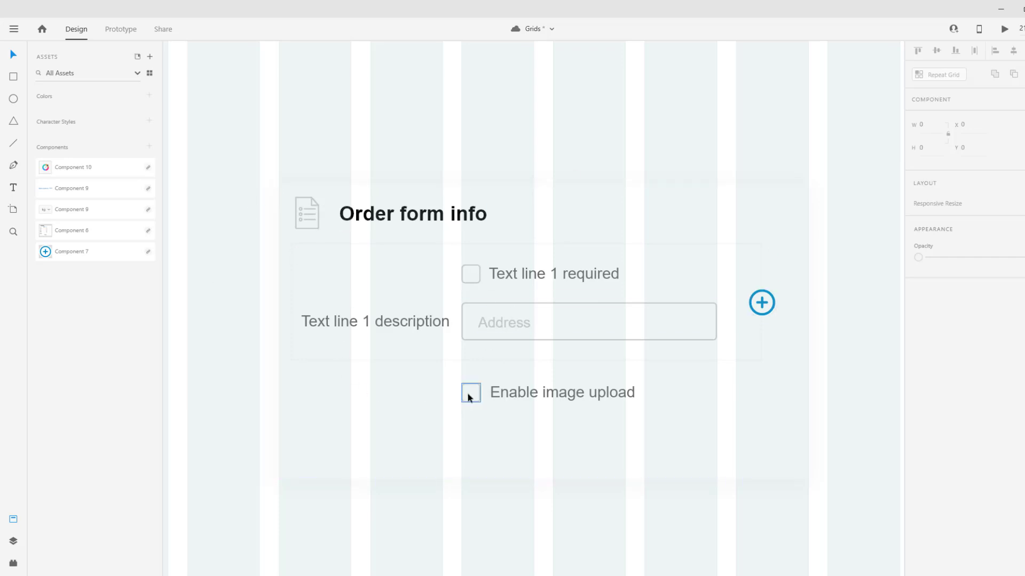
Step: Duplicate the whole Order form info card and place the copy directly below the original, aligned to the same grid columns
drag(294, 139, 784, 456)
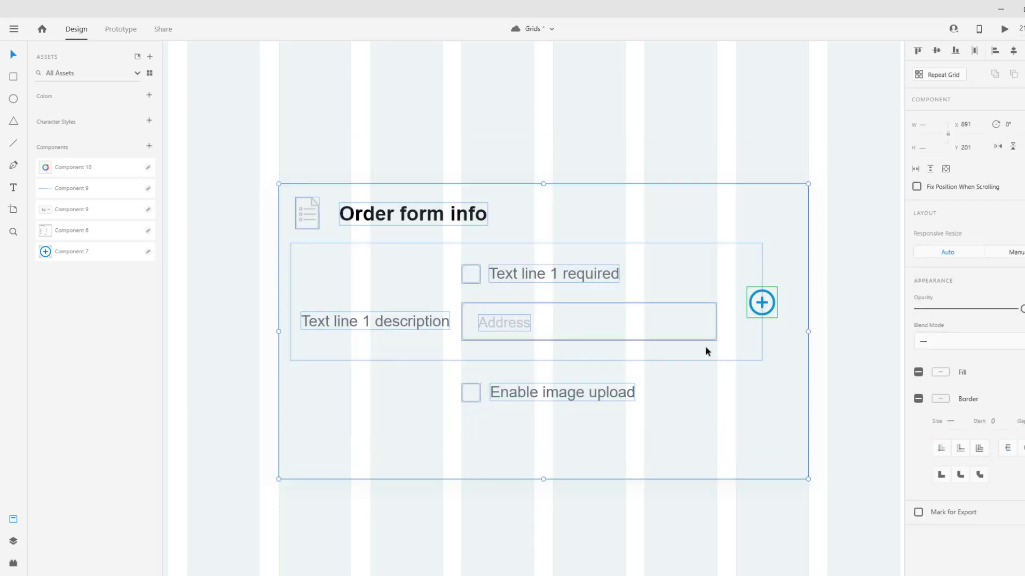
scroll(706, 347, down, 3)
drag(696, 284, 683, 129)
drag(662, 237, 646, 350)
scroll(579, 359, up, 3)
Step: Select the Text line 1 required label inside the copied Order form info card
double_click(411, 303)
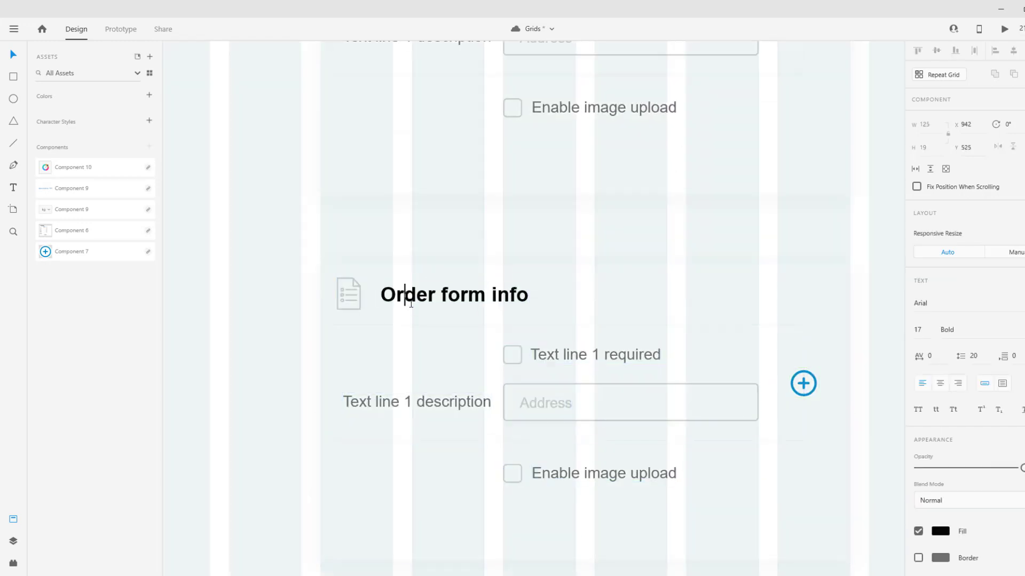
double_click(588, 356)
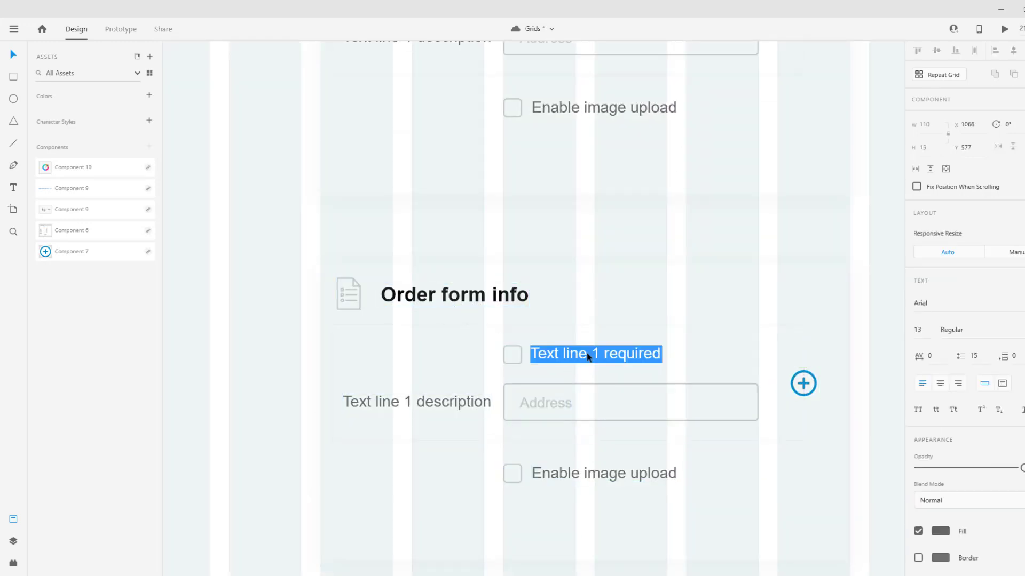
key(Escape)
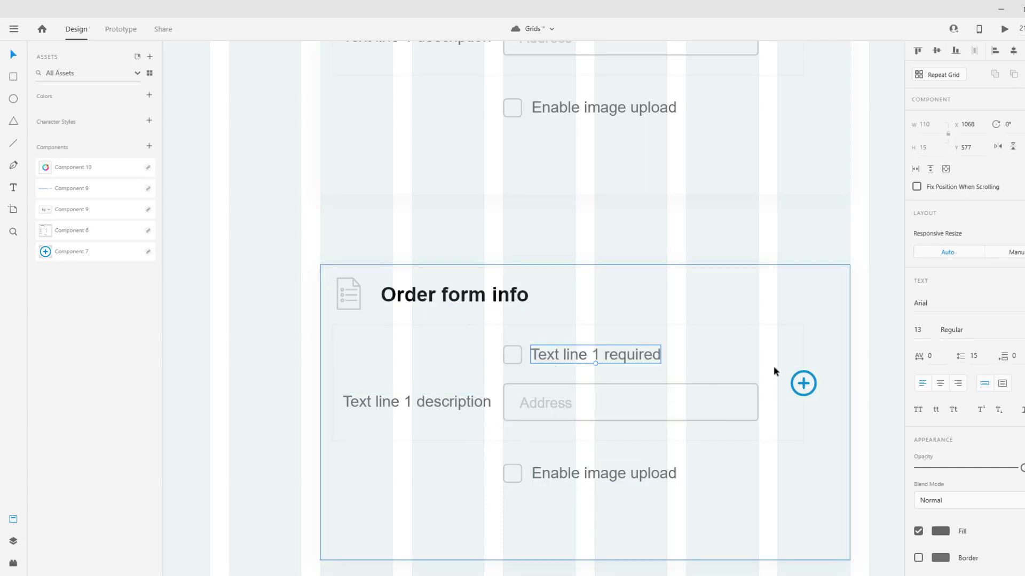
Step: Compare the two Order form info cards, and examine the layout of the Stock and Shipping details cards
scroll(606, 343, up, 2)
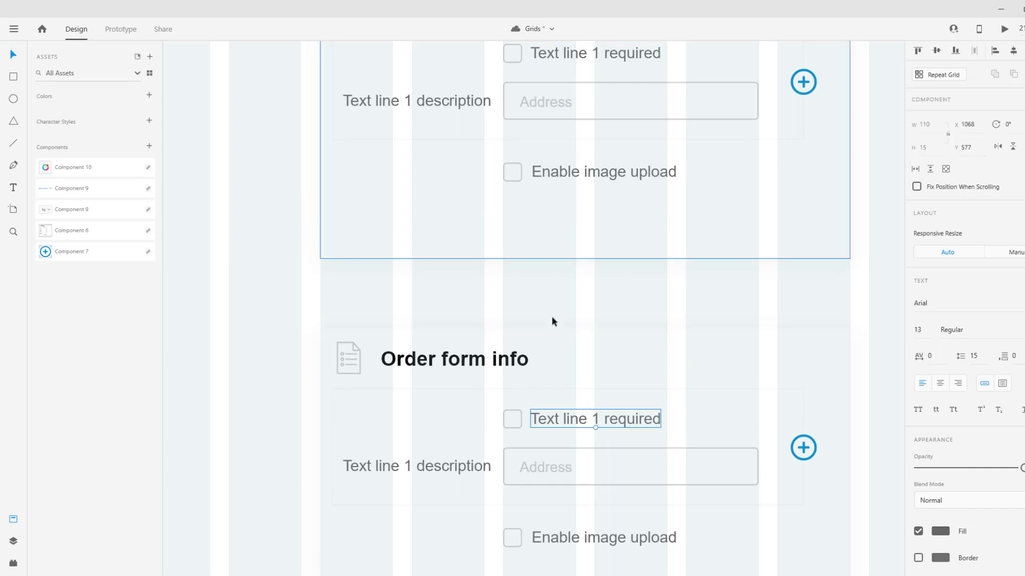
scroll(552, 316, up, 1)
scroll(564, 195, up, 2)
scroll(563, 190, down, 5)
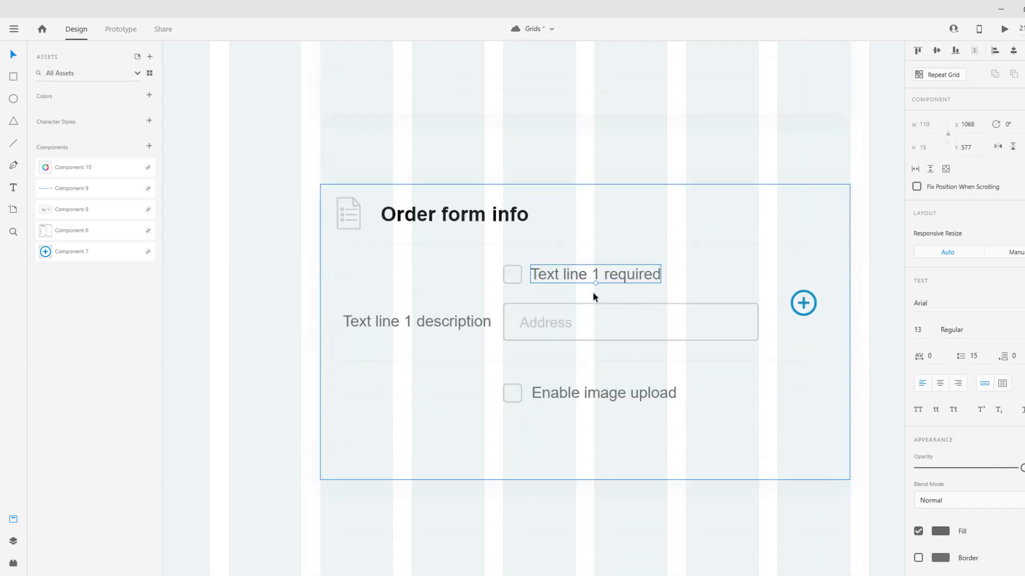
scroll(534, 173, down, 1)
scroll(660, 215, down, 3)
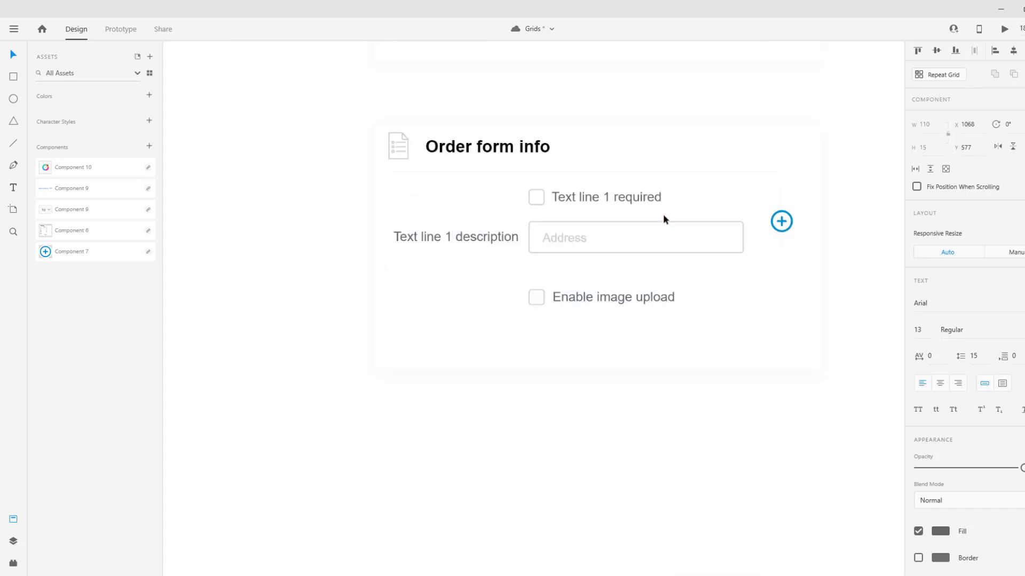
drag(696, 206, 661, 227)
scroll(667, 203, down, 10)
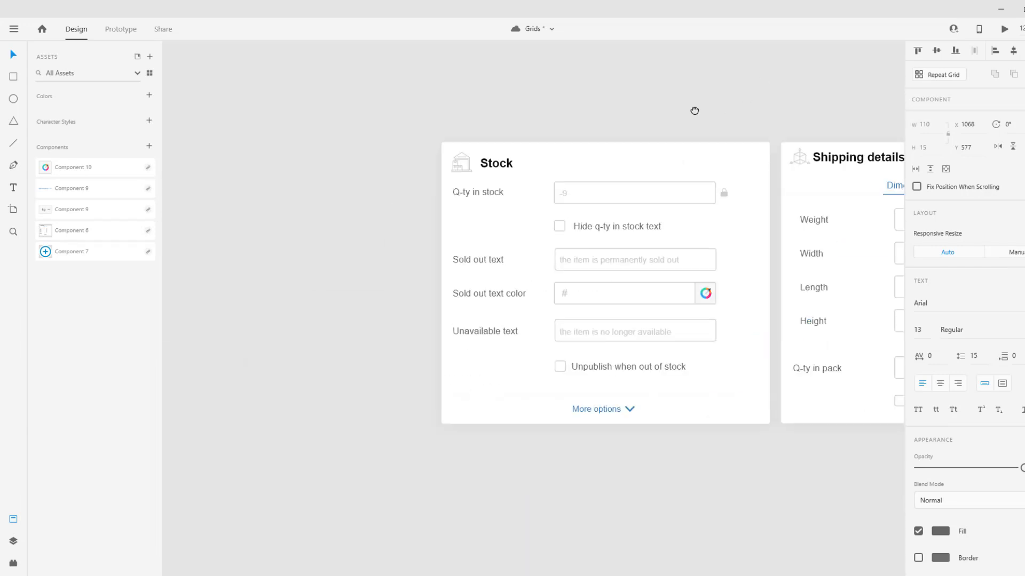
drag(693, 110, 624, 185)
scroll(597, 297, up, 2)
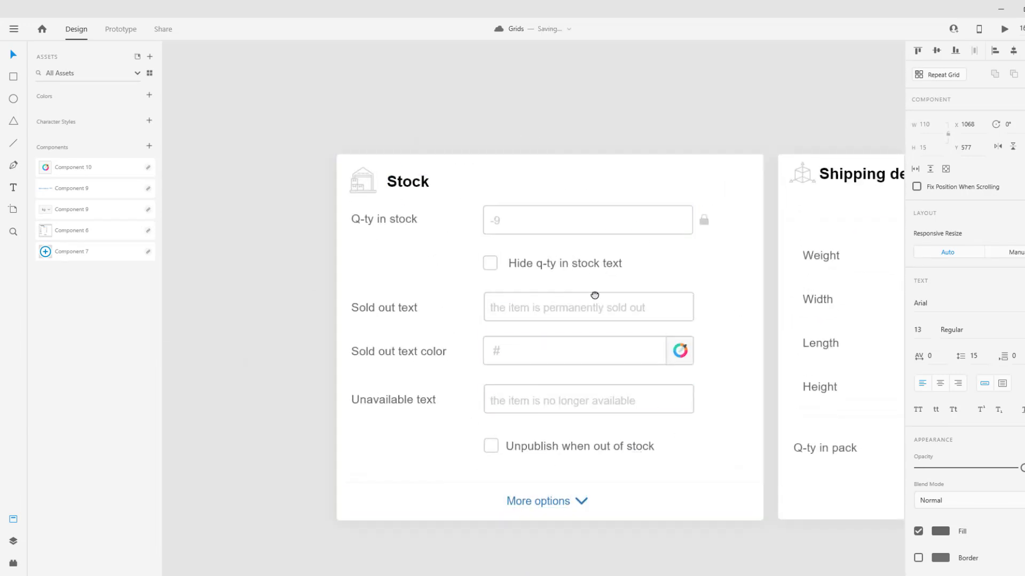
scroll(595, 293, right, 5)
scroll(739, 468, right, 8)
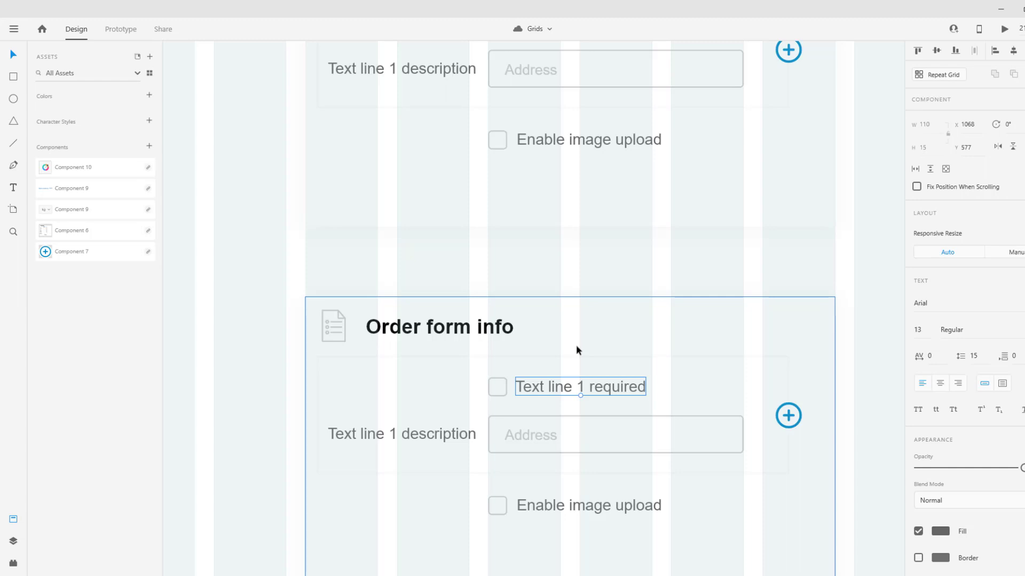
Step: Shift the copied card's Text line 1 required label closer to its checkbox, to X 1066, keeping the checkbox at X 1045
scroll(569, 372, up, 3)
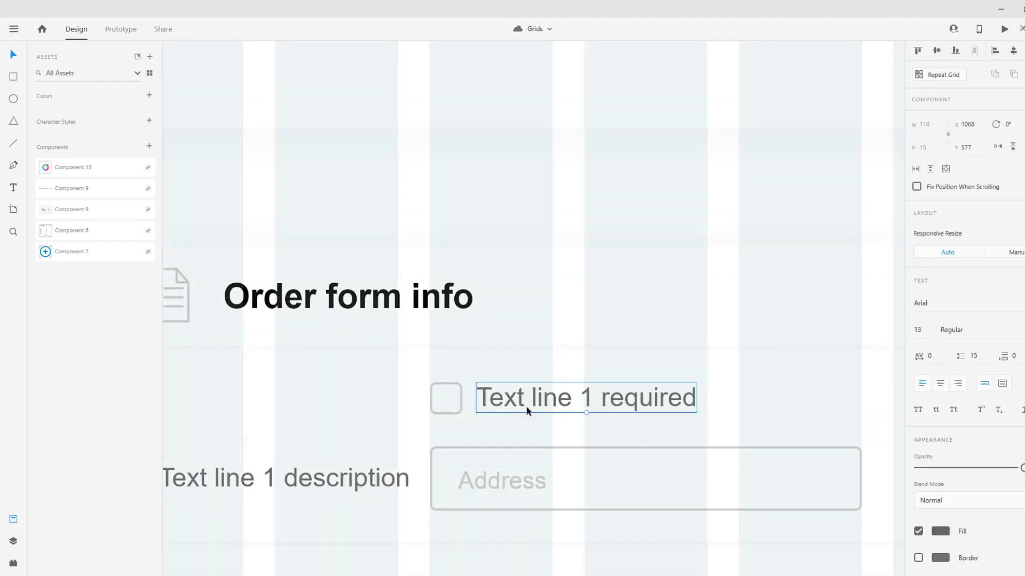
scroll(526, 405, down, 2)
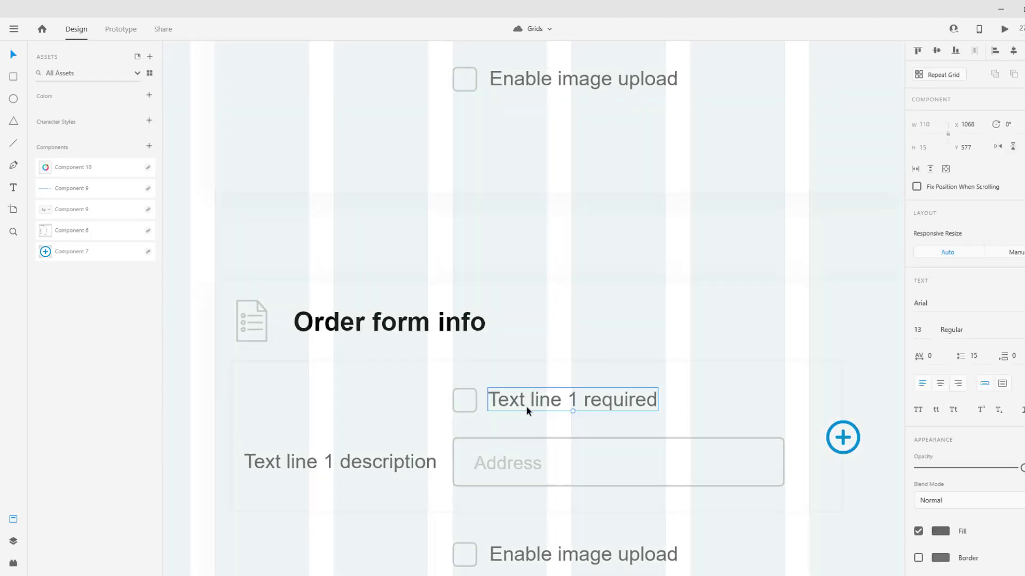
scroll(527, 406, down, 2)
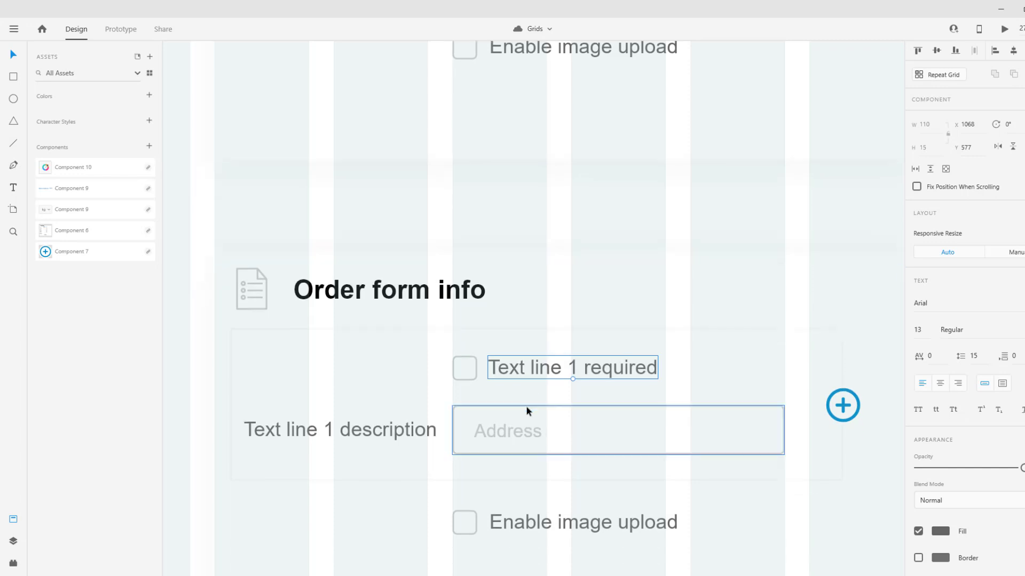
scroll(516, 381, up, 4)
drag(508, 313, 503, 312)
shift+click(418, 314)
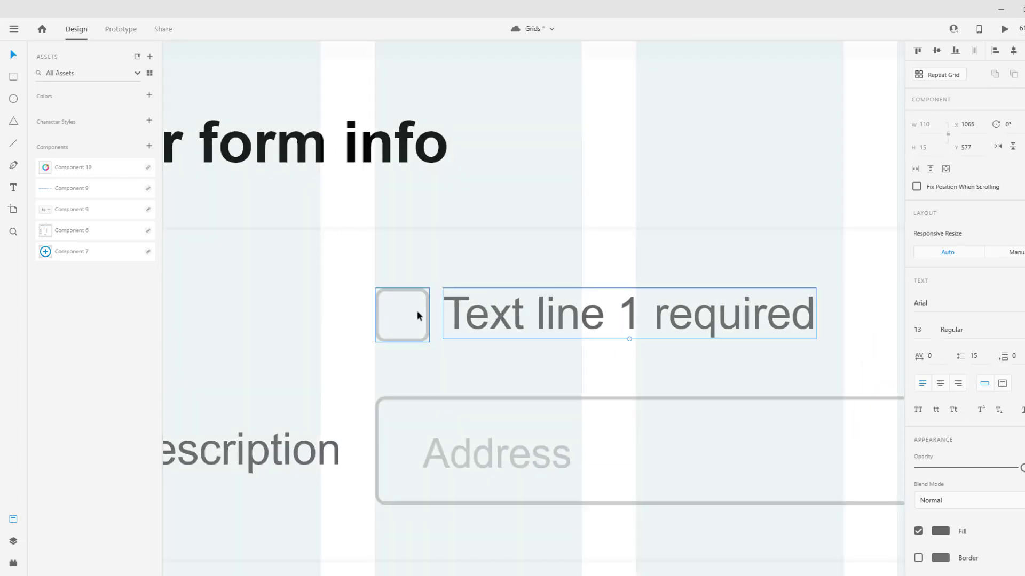
mouse_move(418, 313)
mouse_down()
mouse_move(377, 305)
mouse_move(432, 301)
mouse_up()
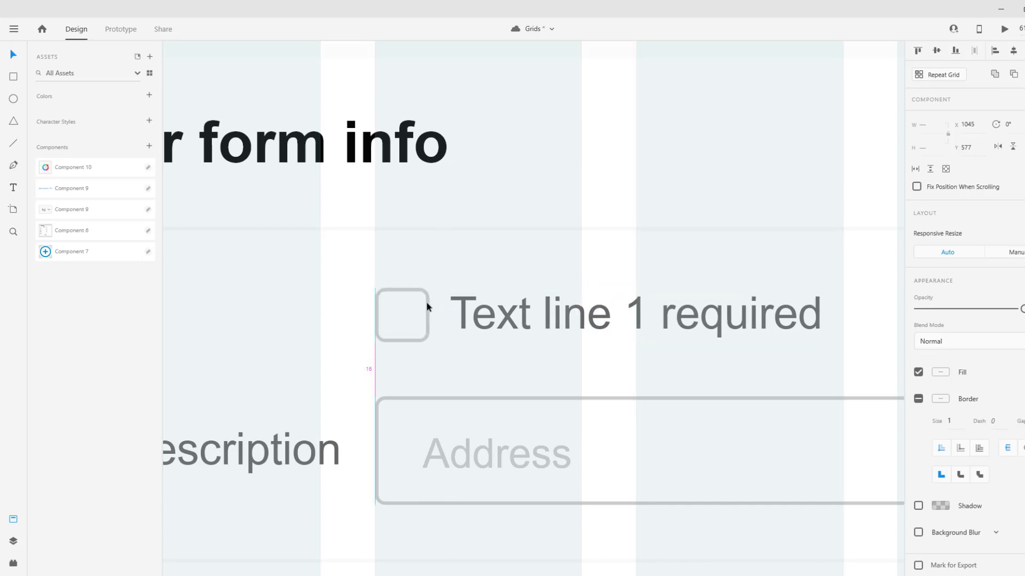
click(473, 319)
scroll(471, 320, down, 6)
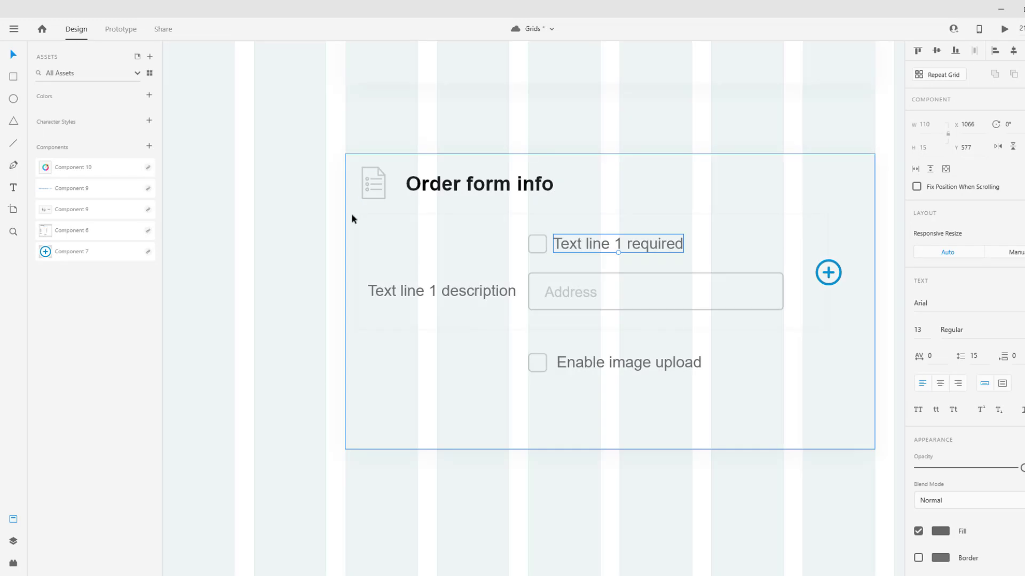
scroll(650, 169, down, 3)
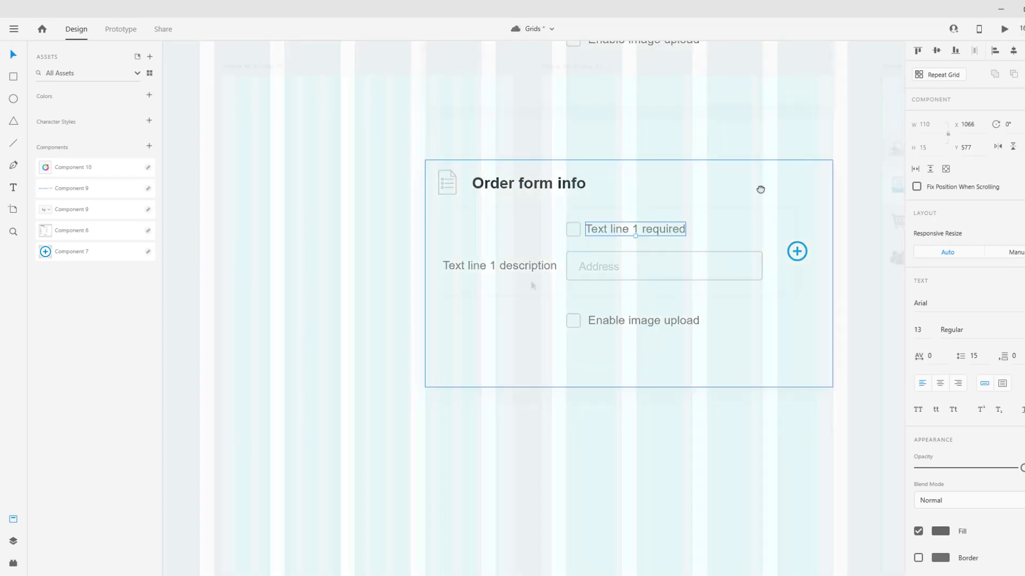